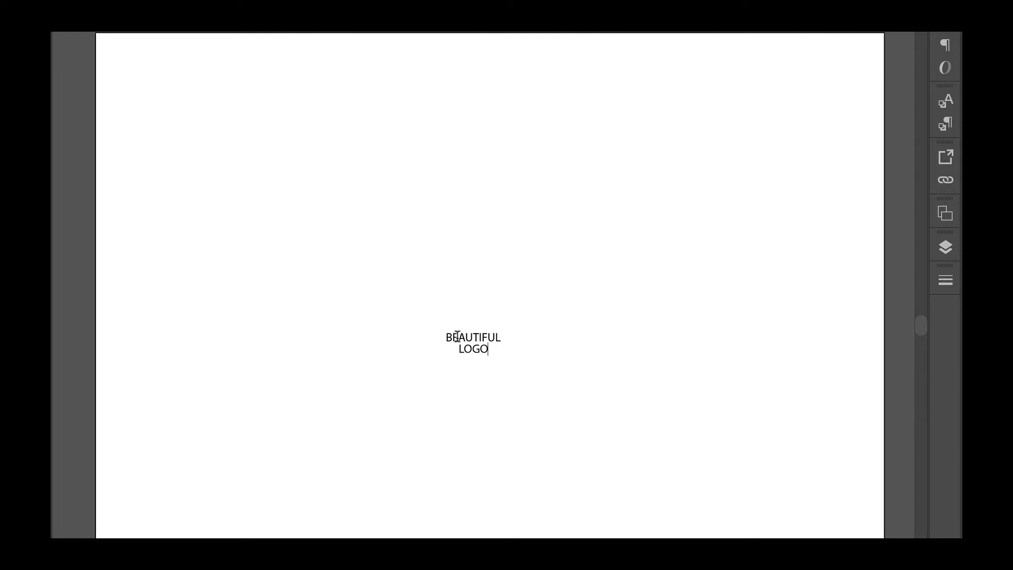
Set the font size of the word BEAUTIFUL to 72 pt
drag(447, 338, 524, 334)
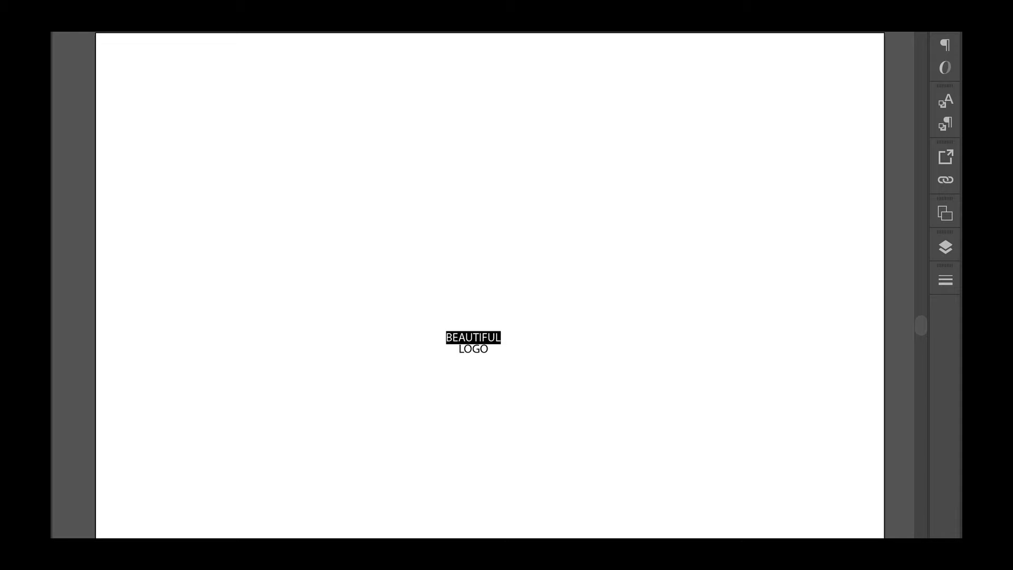
click(828, 16)
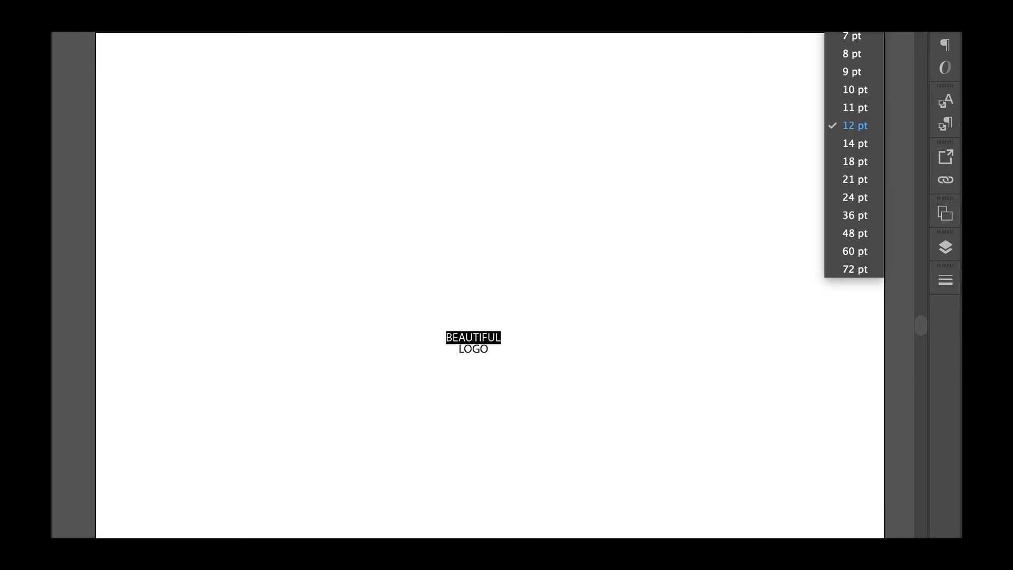
click(850, 269)
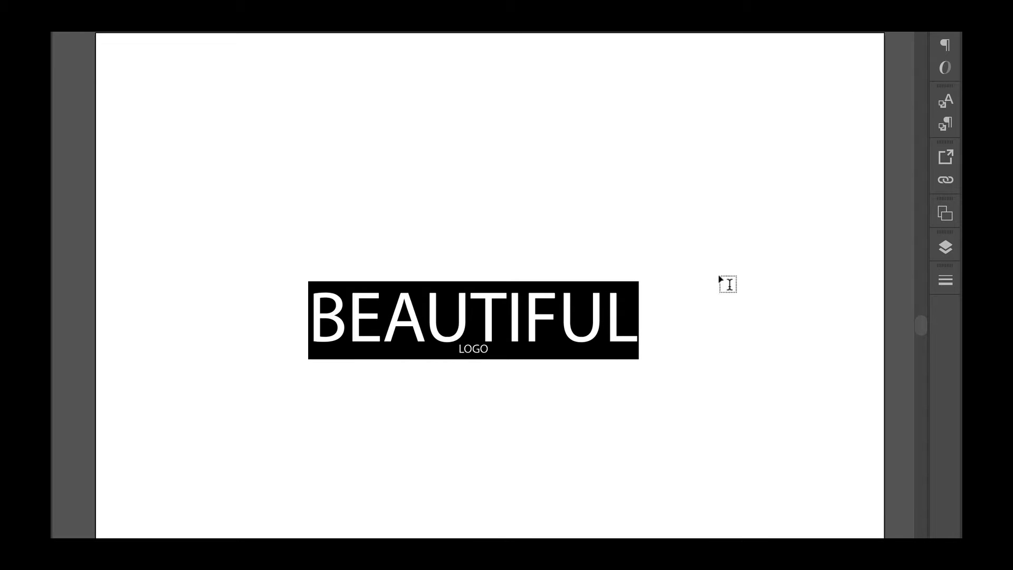
Set the word LOGO to 24 pt and move it down to sit just beneath BEAUTIFUL
click(461, 351)
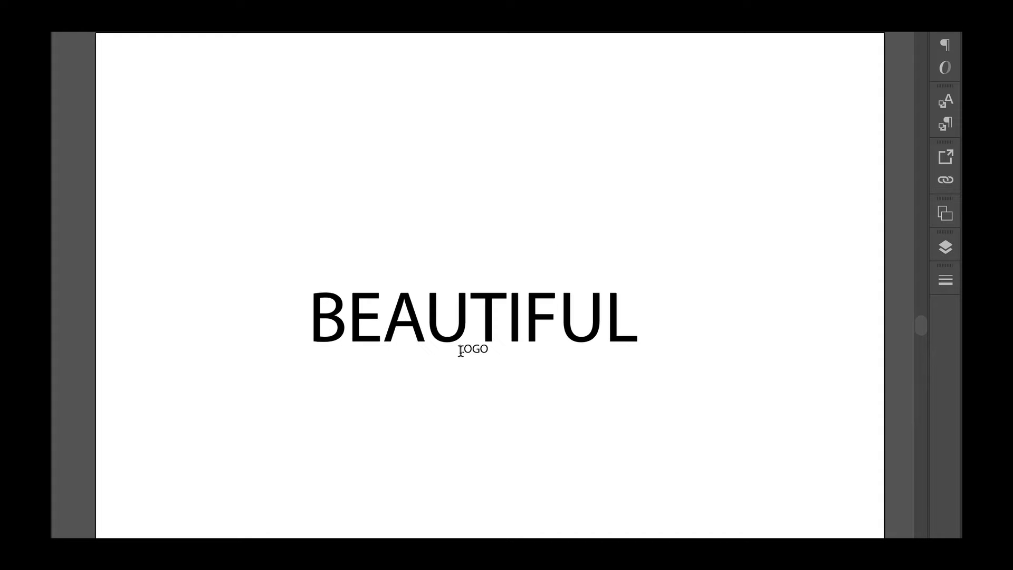
drag(461, 351, 549, 366)
click(833, 16)
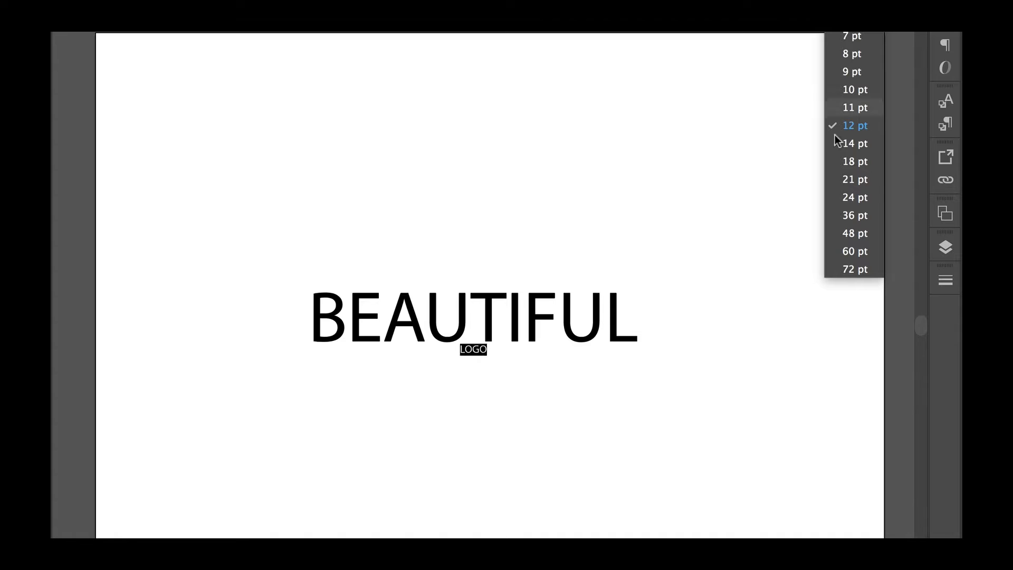
click(846, 196)
key(Escape)
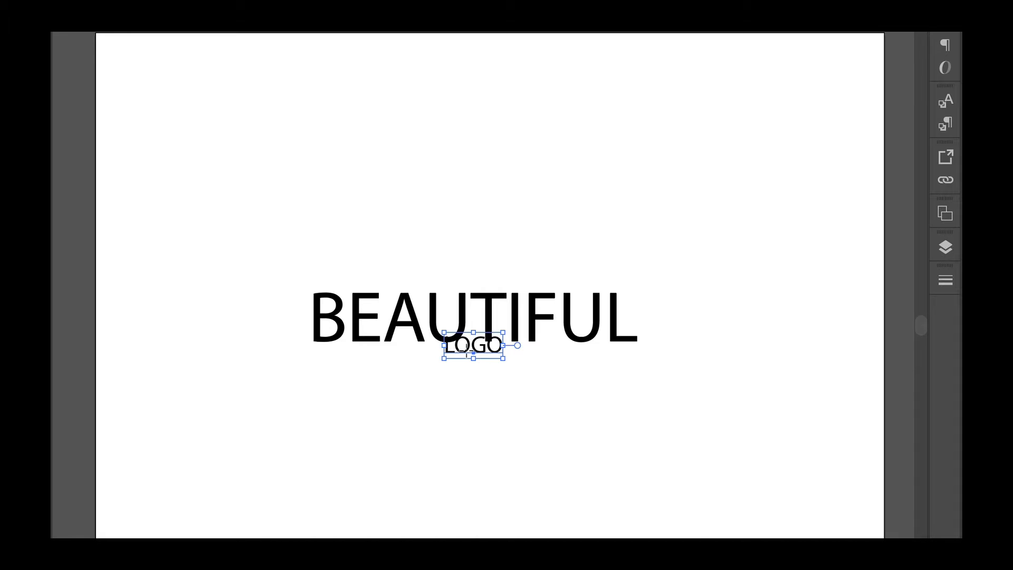
drag(466, 365, 466, 365)
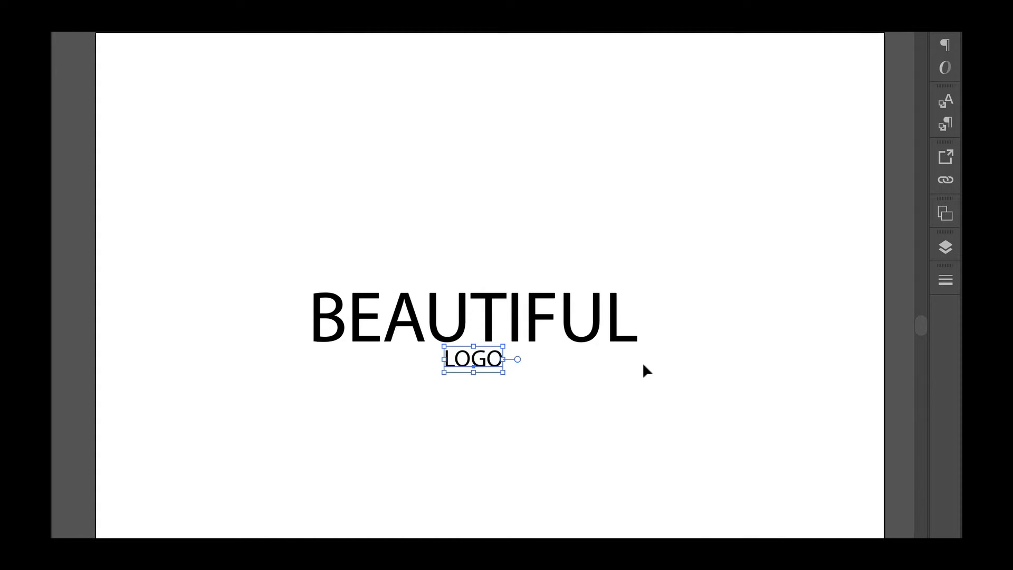
Change the font of the word BEAUTIFUL to ITC Berkeley Oldstyle Std Book
shift+click(361, 340)
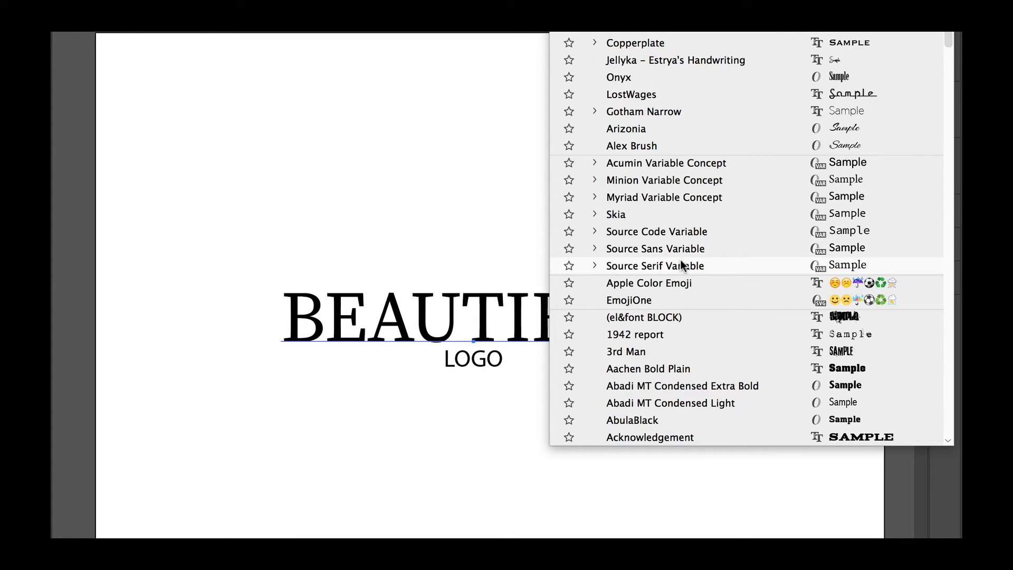
scroll(680, 260, down, 3)
scroll(680, 260, down, 15)
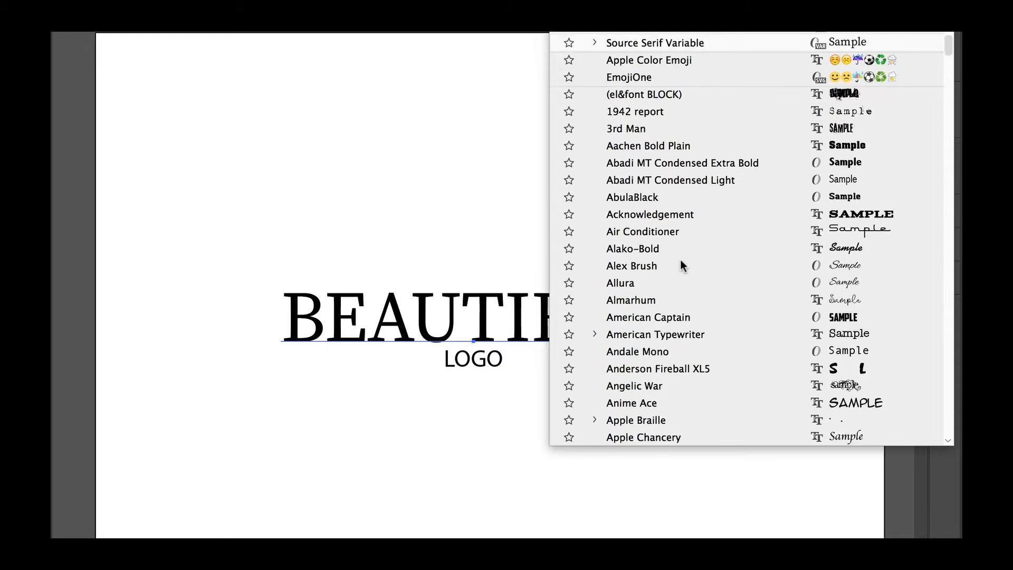
scroll(680, 265, down, 2)
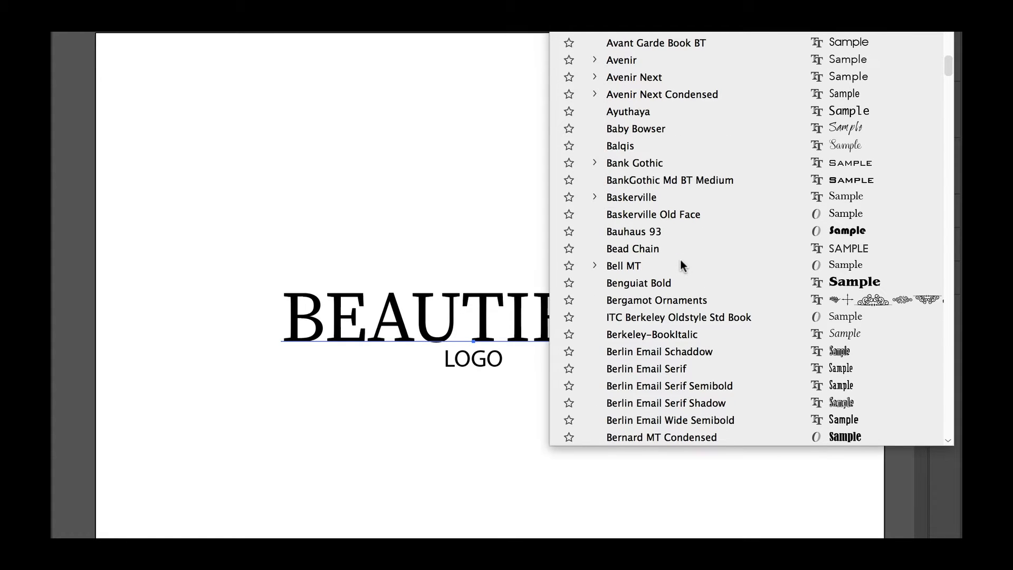
click(659, 318)
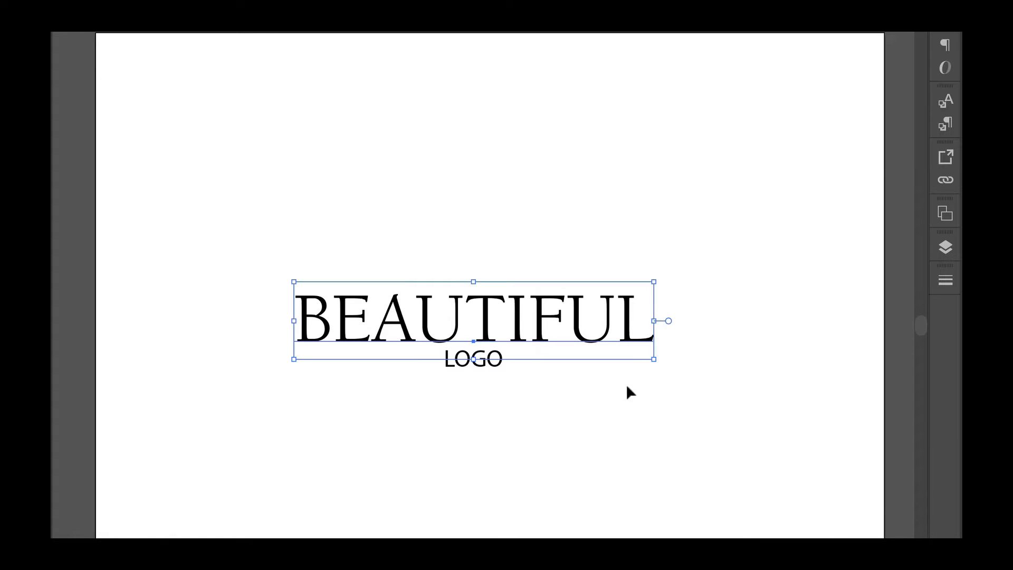
Widen the letter spacing of the word BEAUTIFUL to a tracking value of 100
click(496, 385)
click(492, 340)
click(951, 35)
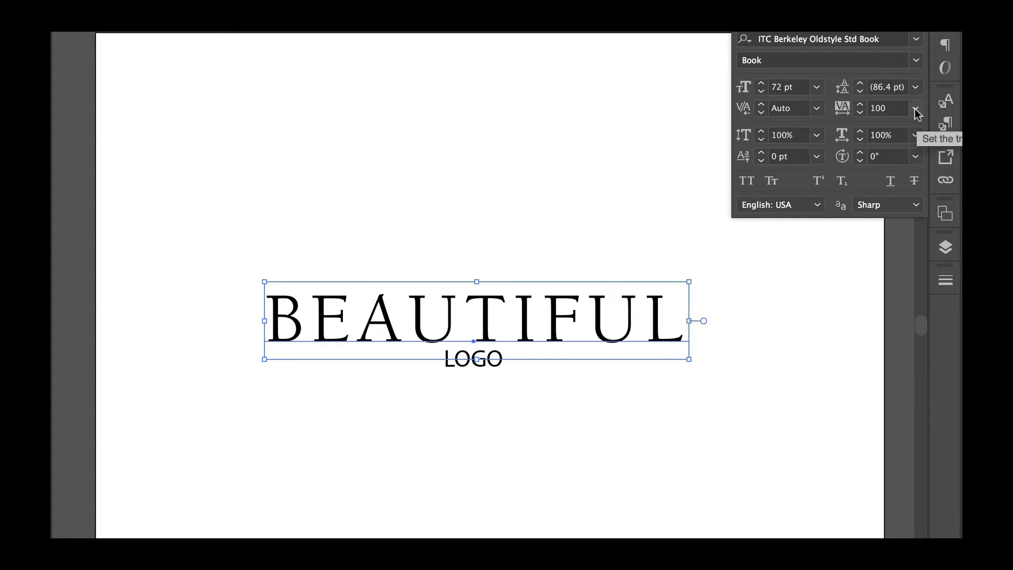
click(916, 109)
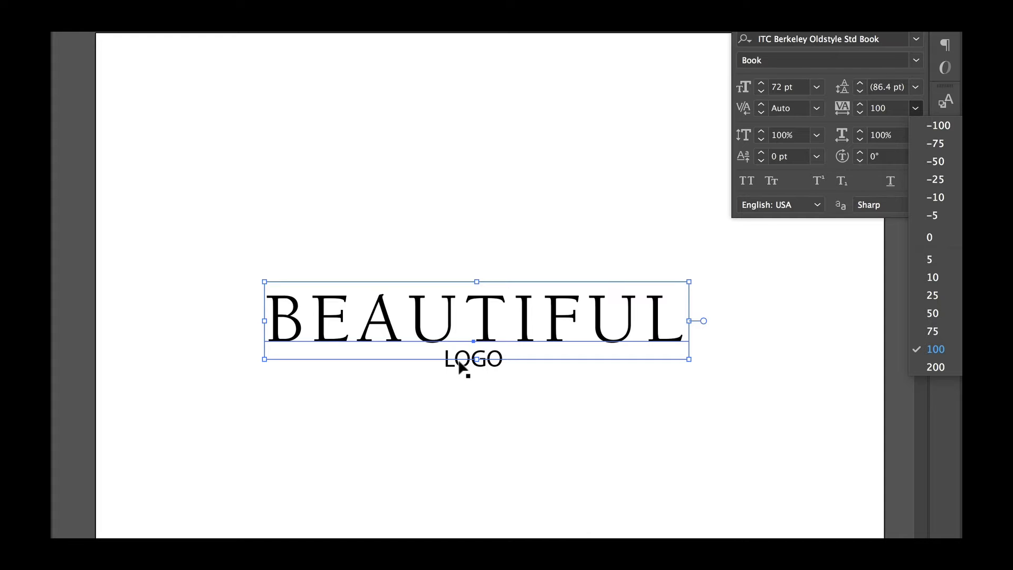
click(53, 104)
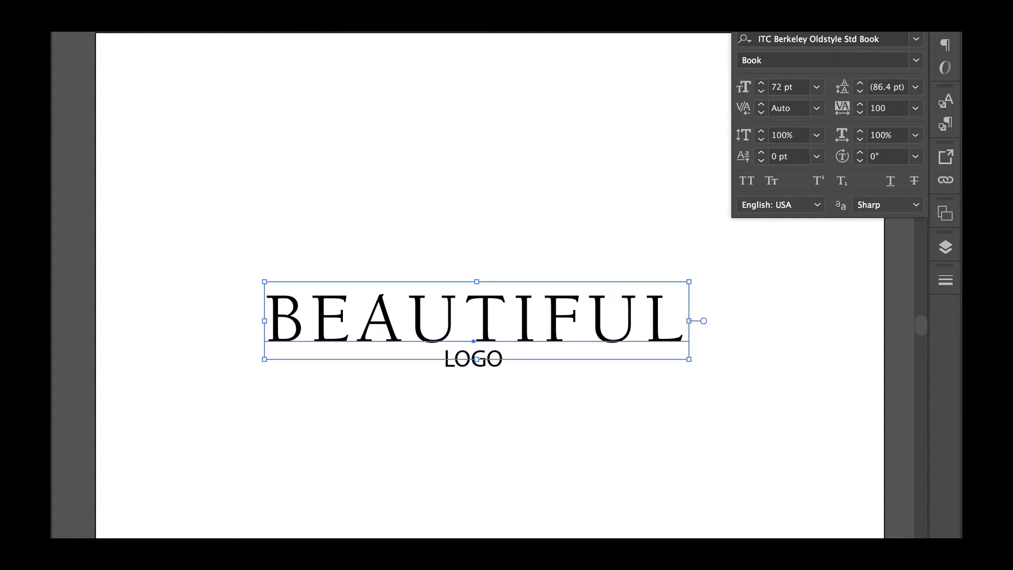
Replace the ending IFUL with Y so that the main word reads BEAUTY
key(t)
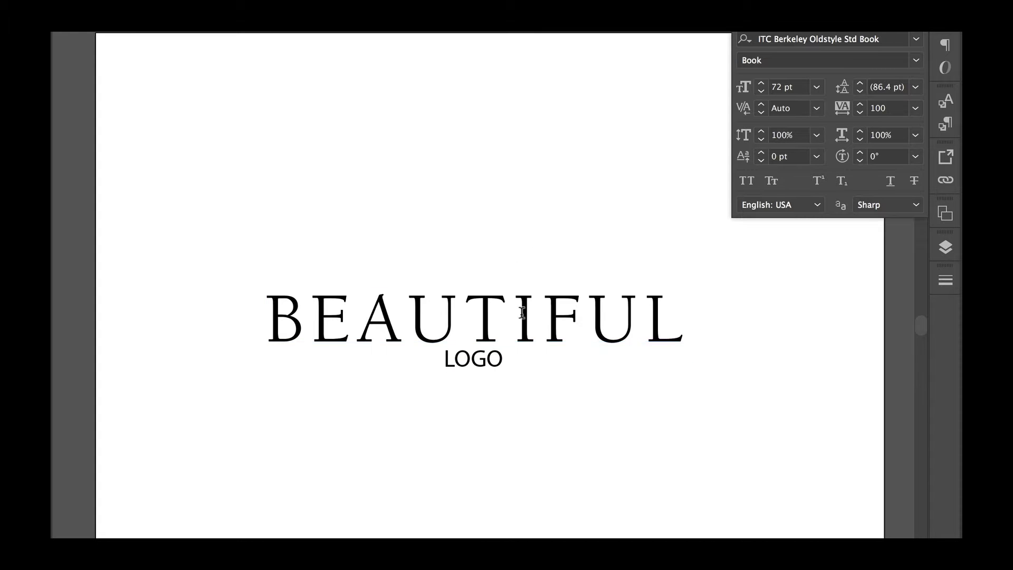
drag(508, 313, 707, 338)
text(Y)
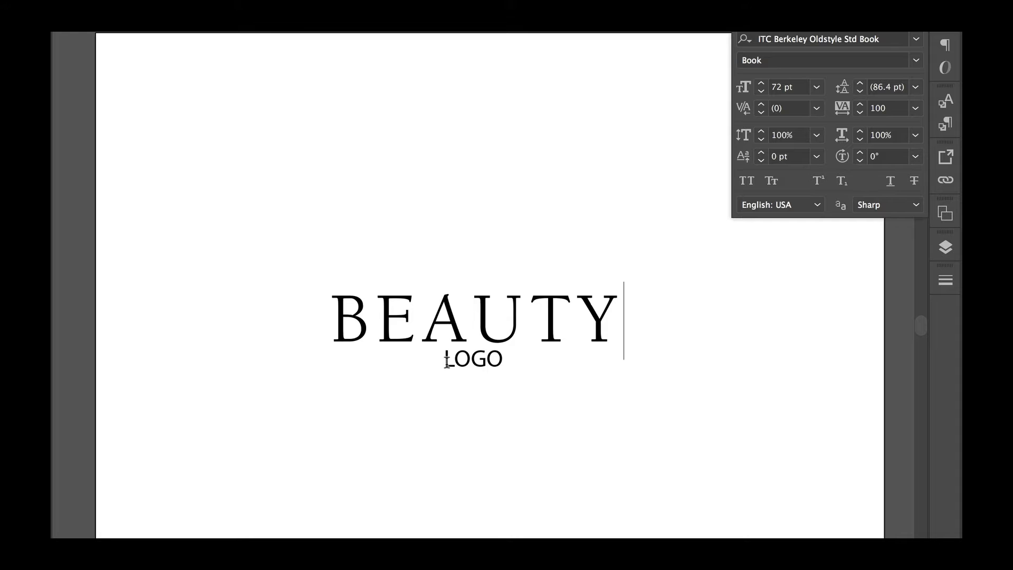
Set the word LOGO in Copperplate Regular with a tracking value of 200
drag(445, 359, 505, 362)
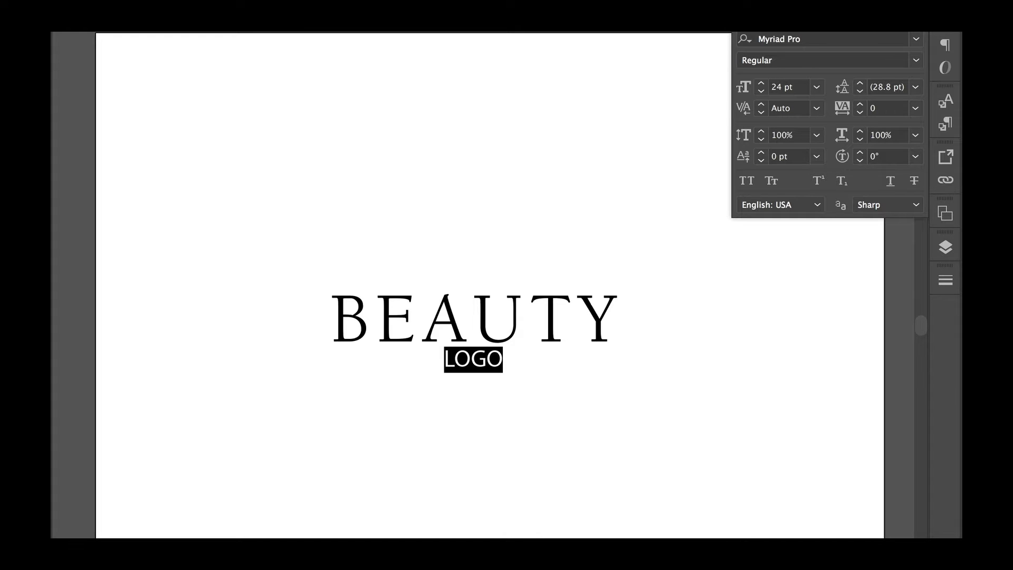
click(916, 39)
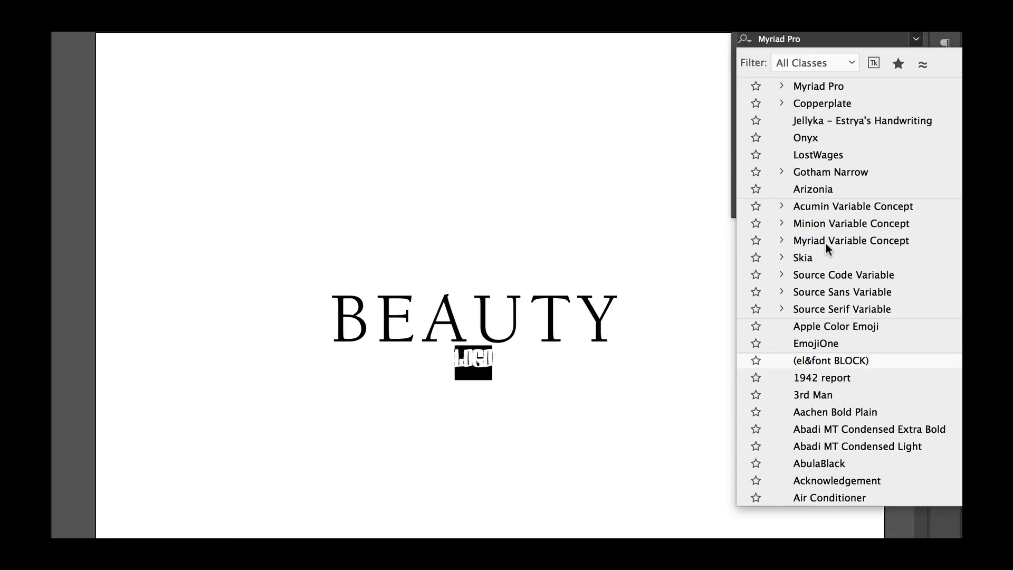
click(813, 106)
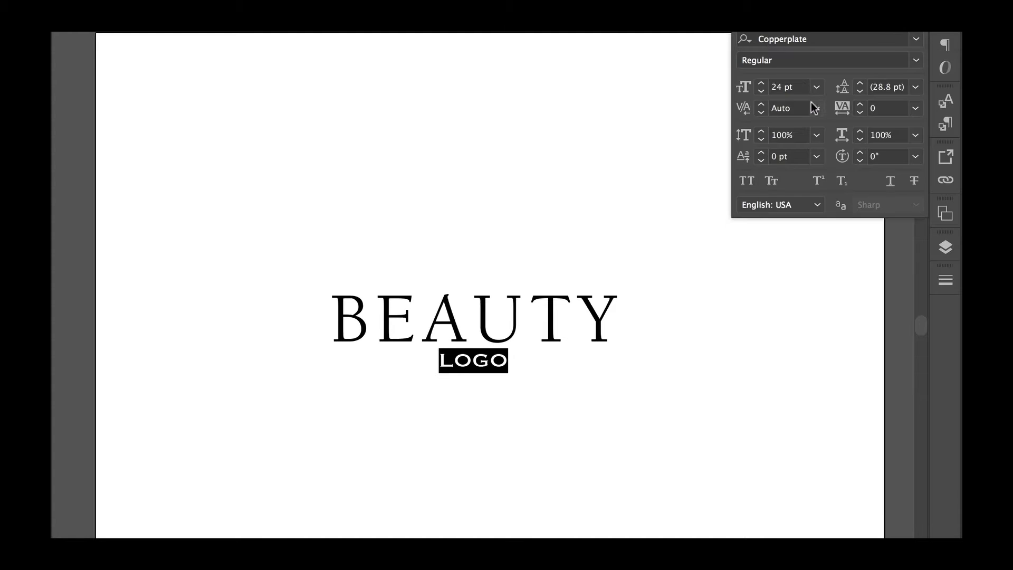
click(764, 33)
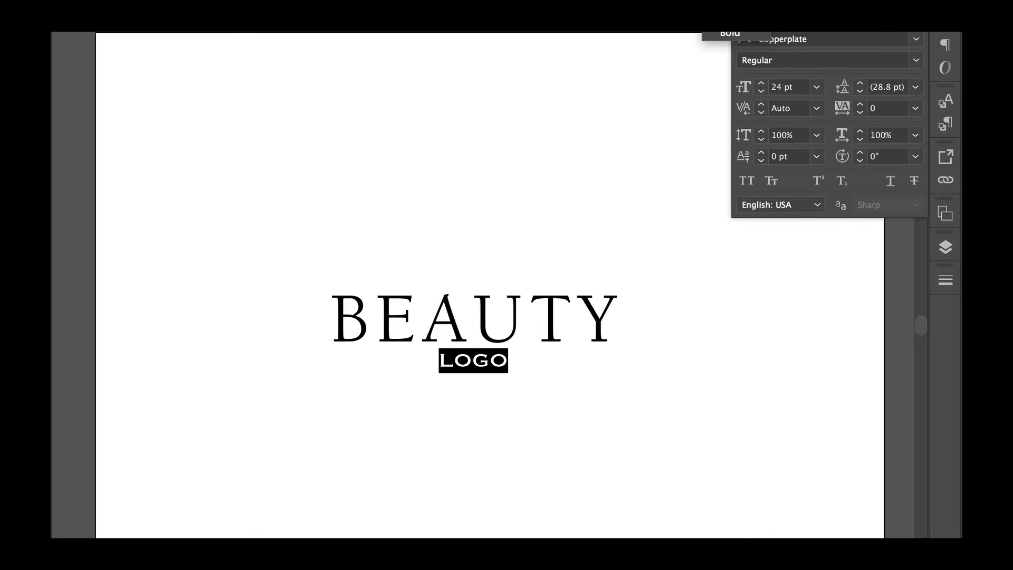
click(739, 32)
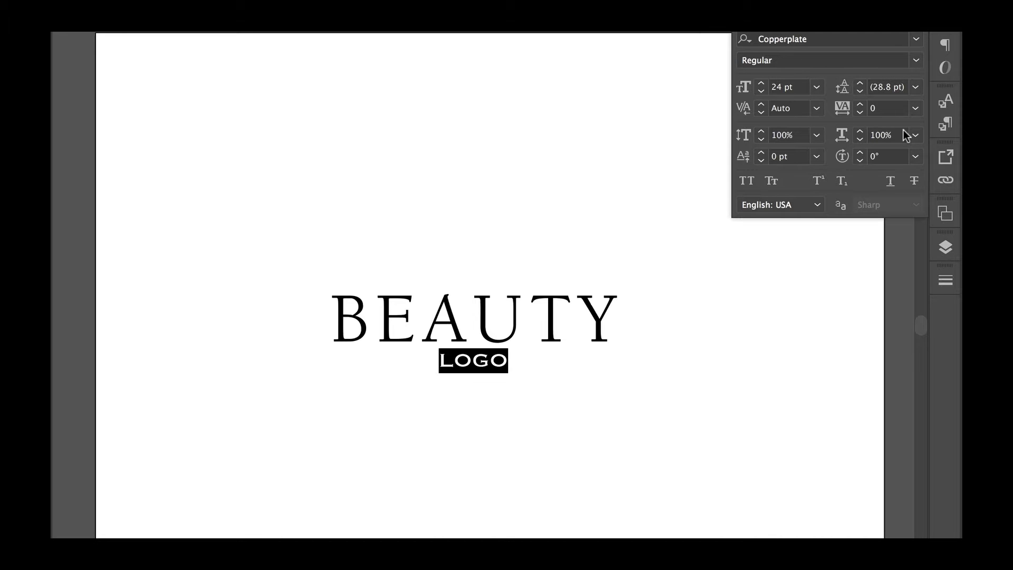
click(916, 108)
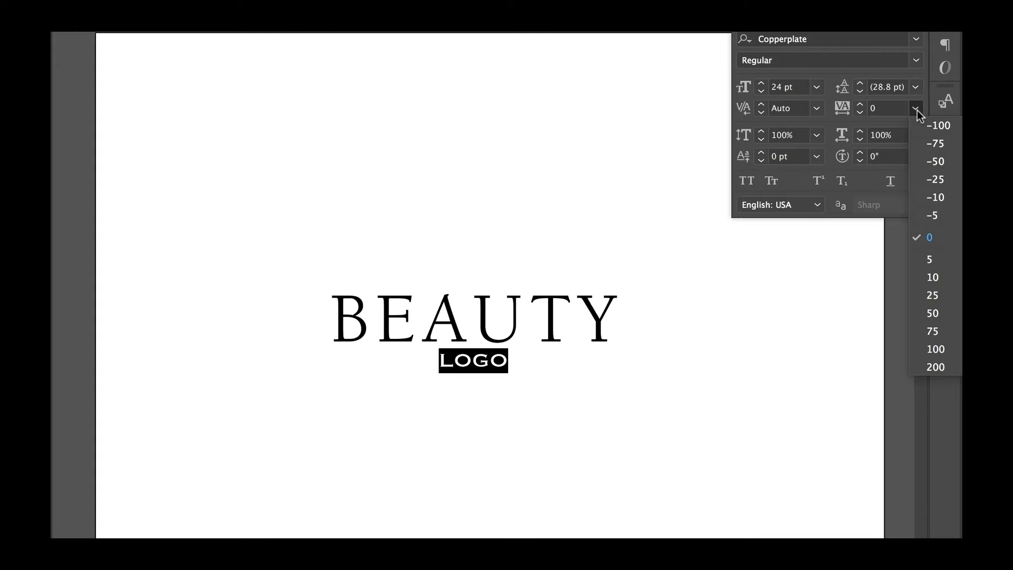
click(929, 368)
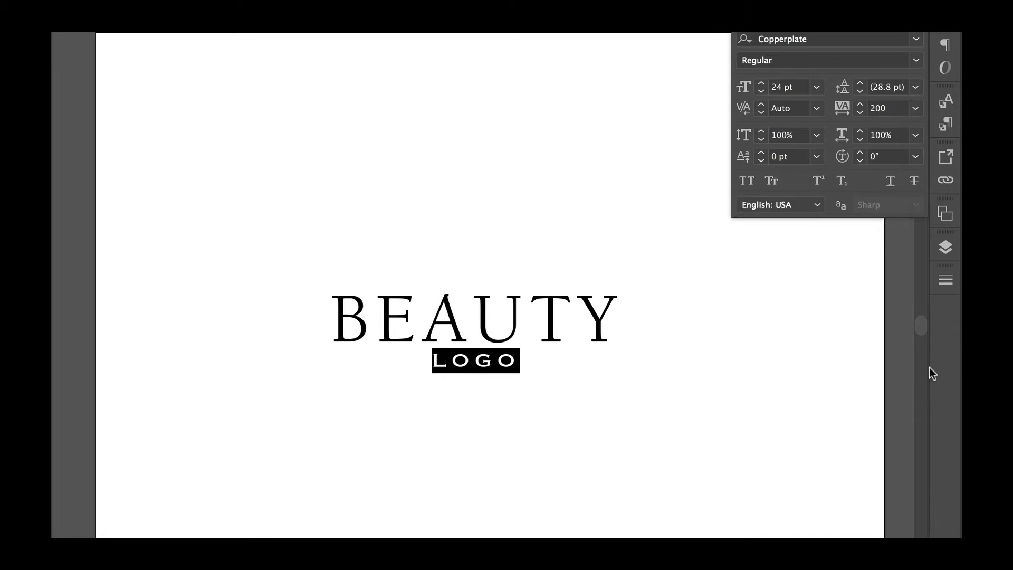
key(Escape)
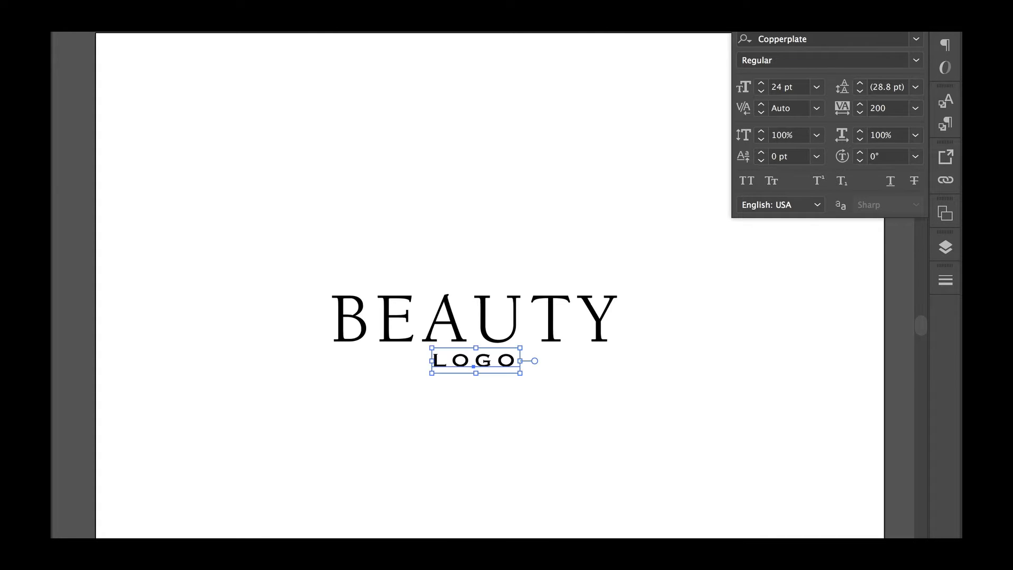
Move BEAUTY and LOGO together slightly down and to the right, nearer the middle of the artboard
drag(326, 260, 658, 436)
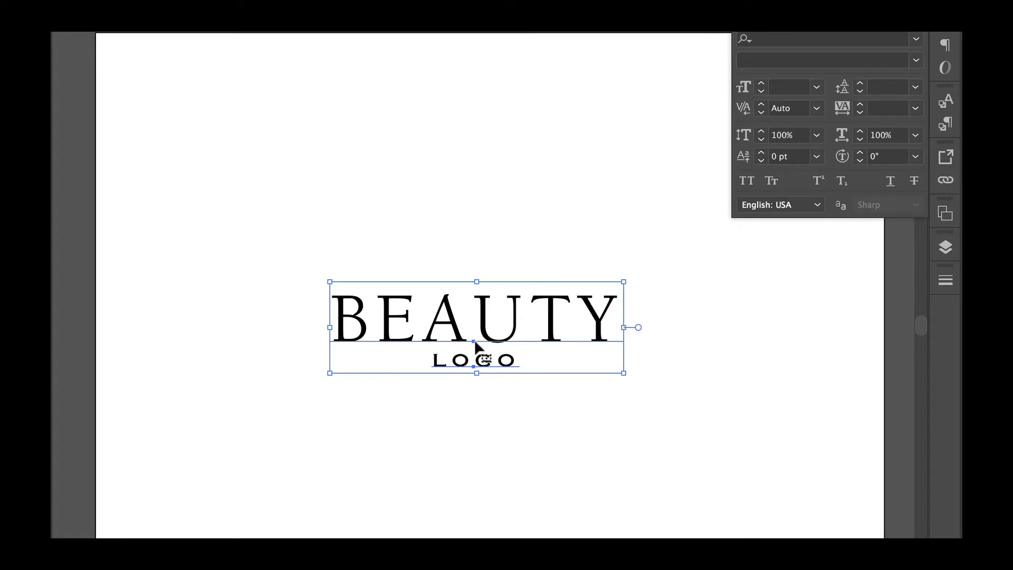
drag(474, 347, 490, 371)
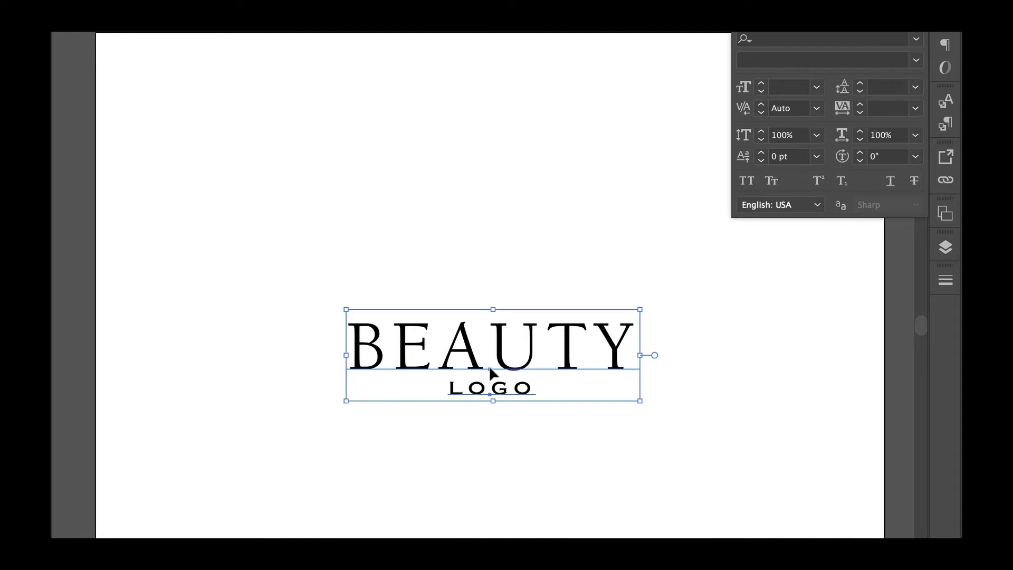
drag(490, 369, 491, 377)
Tighten the kerning in BEAUTY to -60 between A and U and -20 between E and A
key(t)
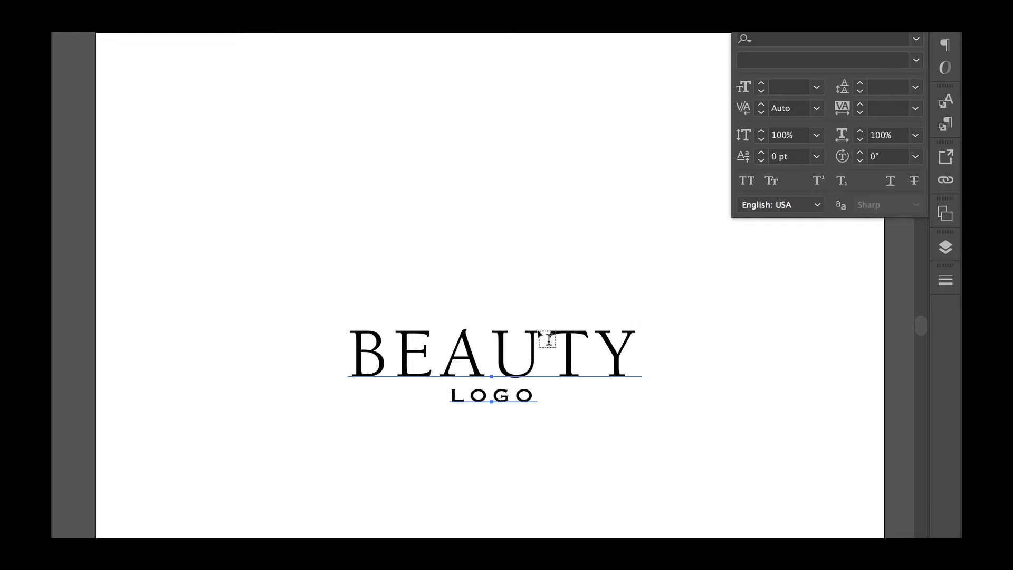
click(500, 368)
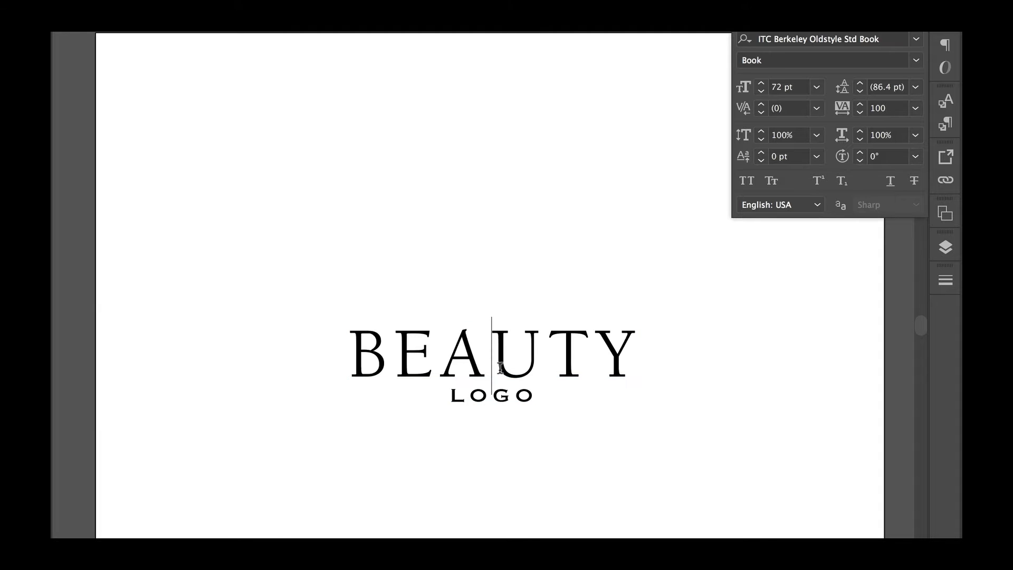
key(alt+Left)
key(alt+Left)
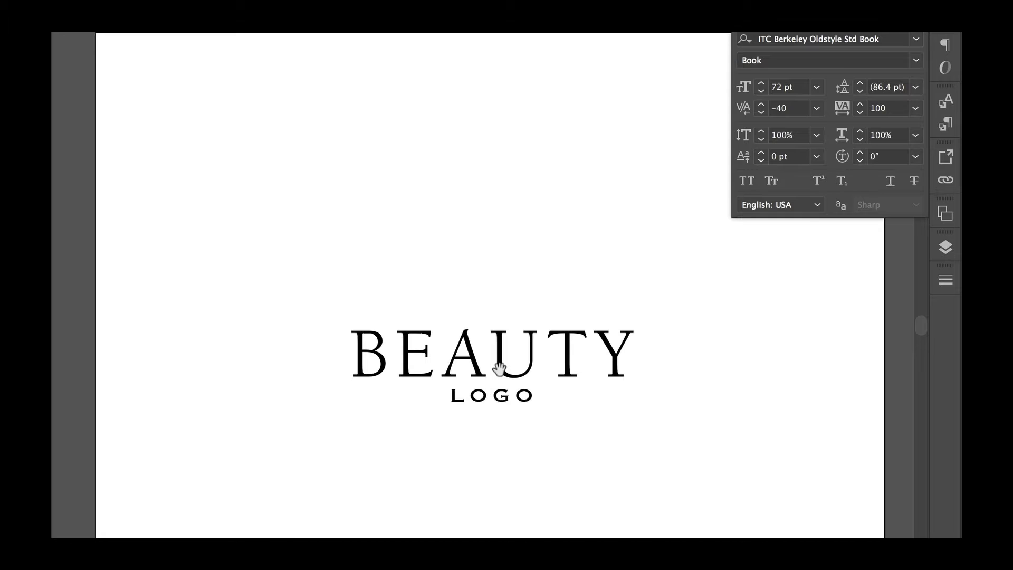
key(alt+Left)
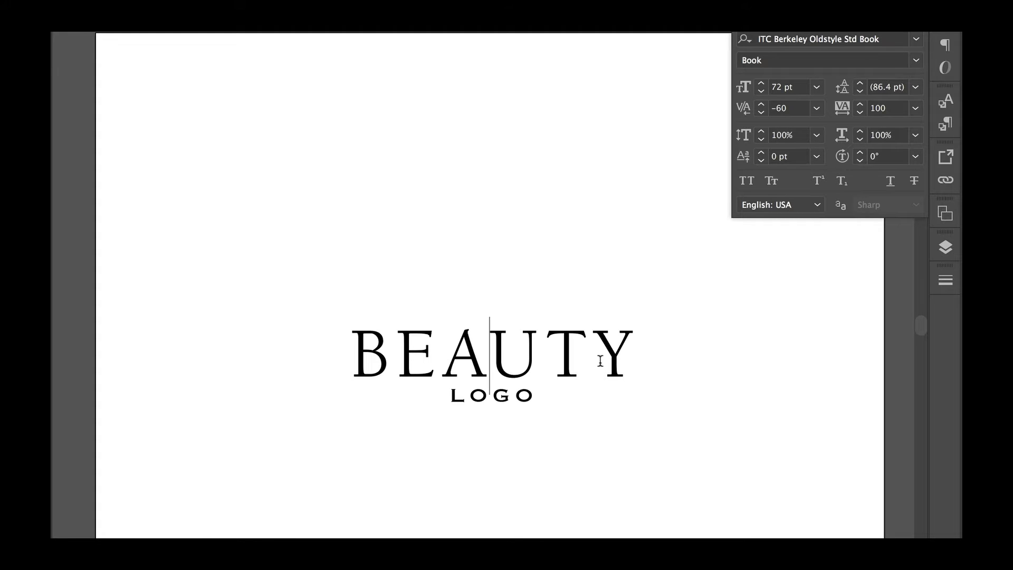
click(441, 366)
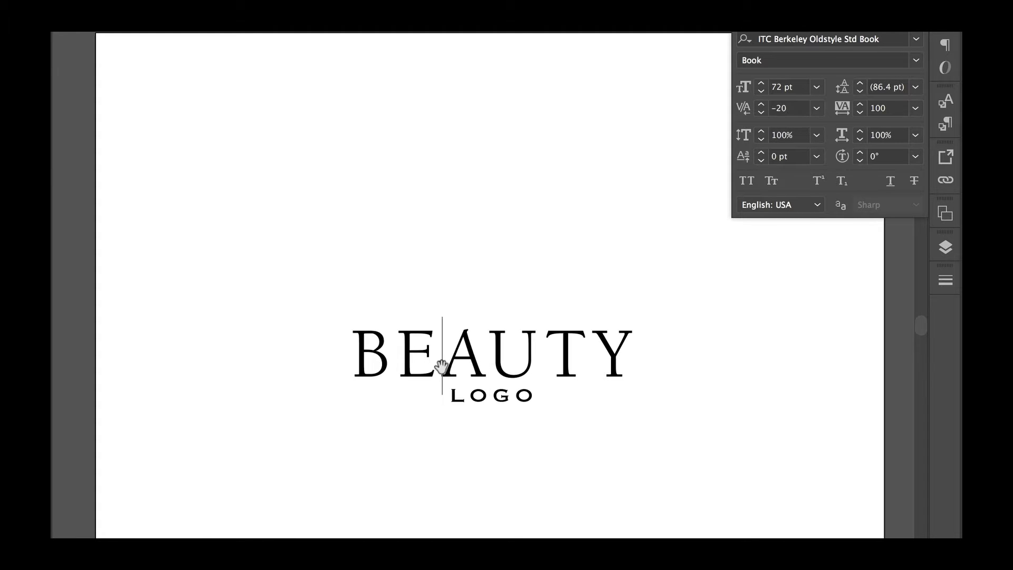
key(Escape)
click(288, 277)
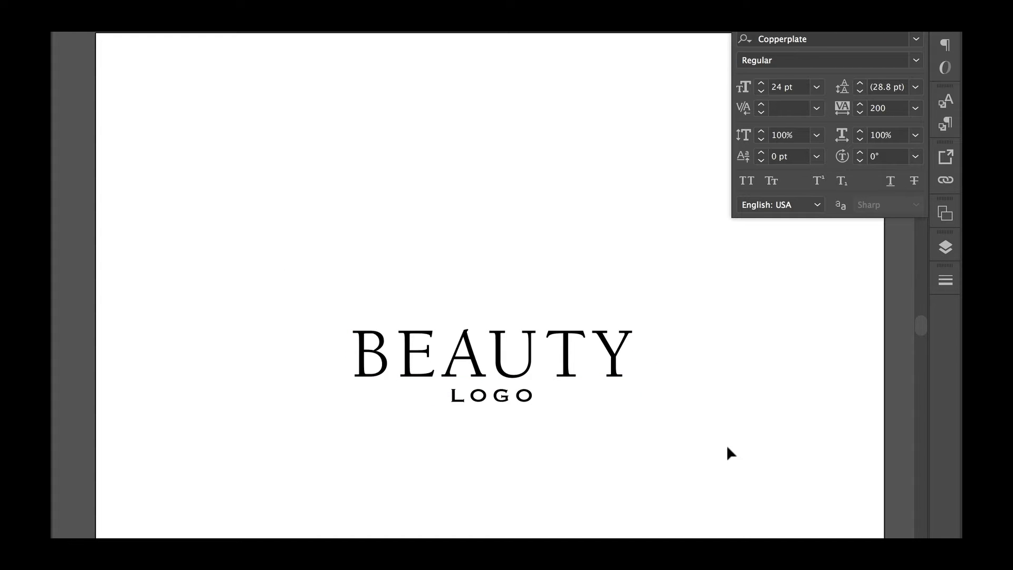
Move BEAUTY and LOGO together to the left half of the artboard and slightly down, then deselect them
drag(331, 289, 649, 421)
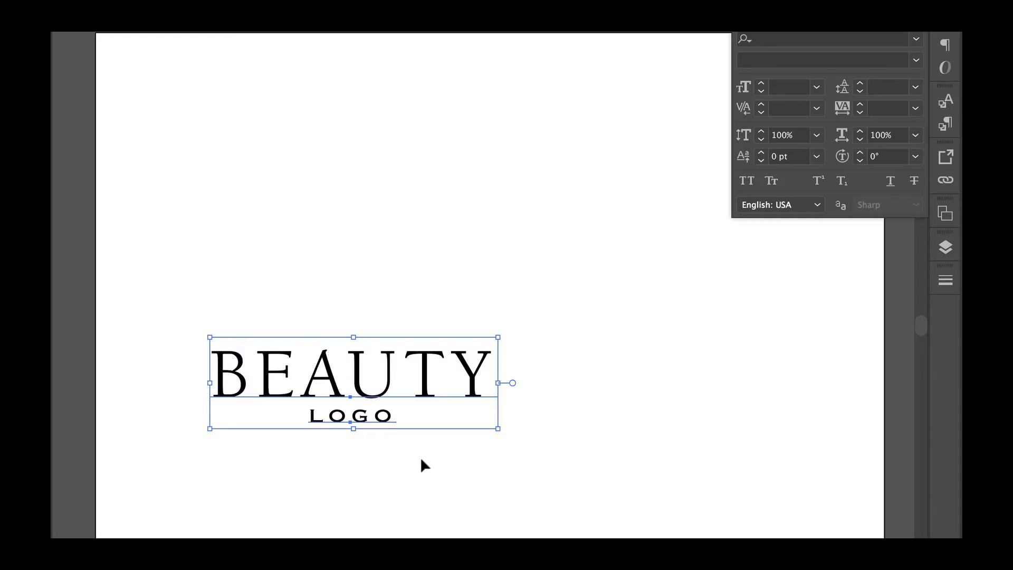
click(412, 503)
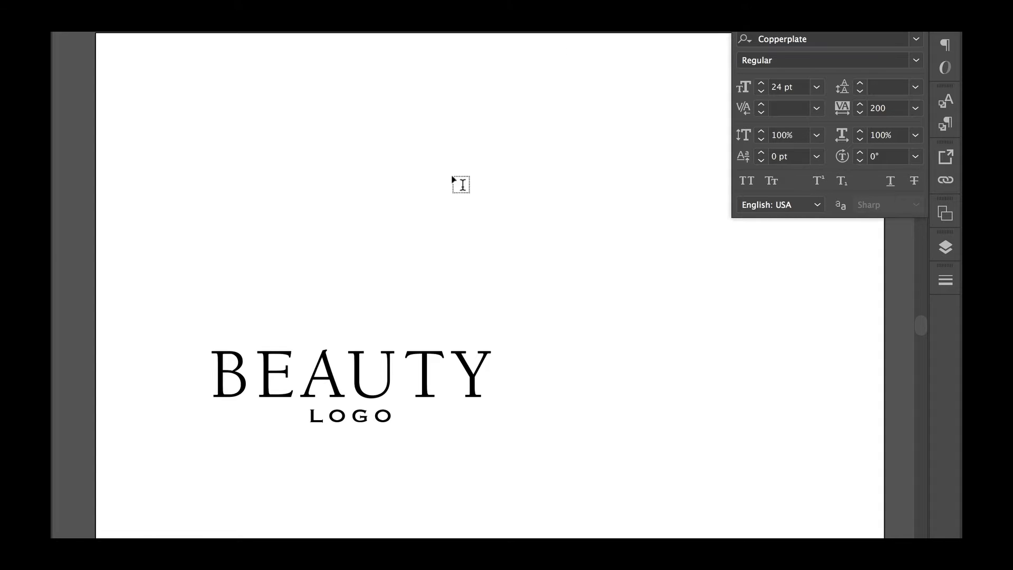
Add a separate letter B above BEAUTY, set in Gotham Narrow Light at 60 pt
click(361, 240)
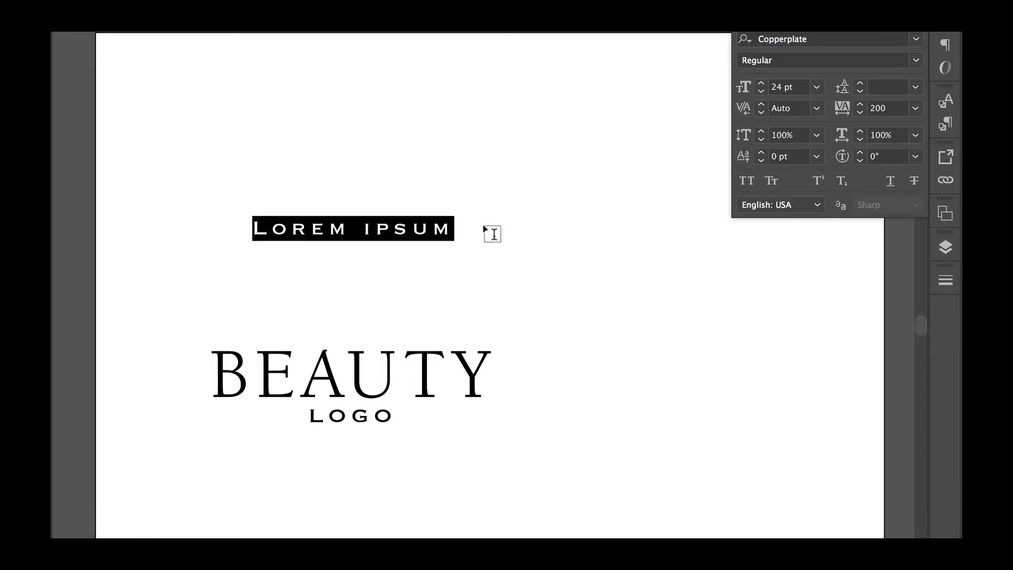
text(B)
key(super+a)
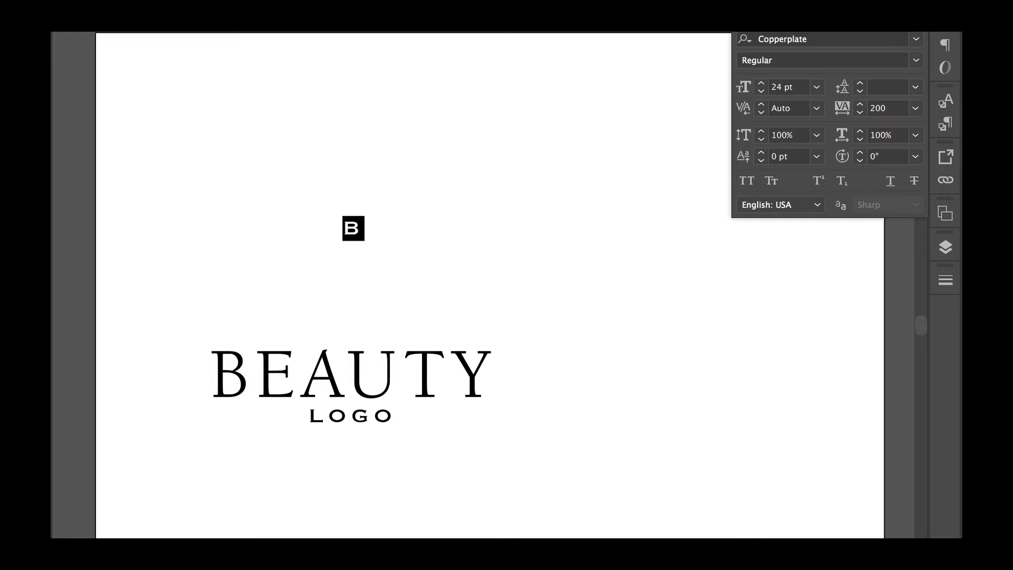
key(Return)
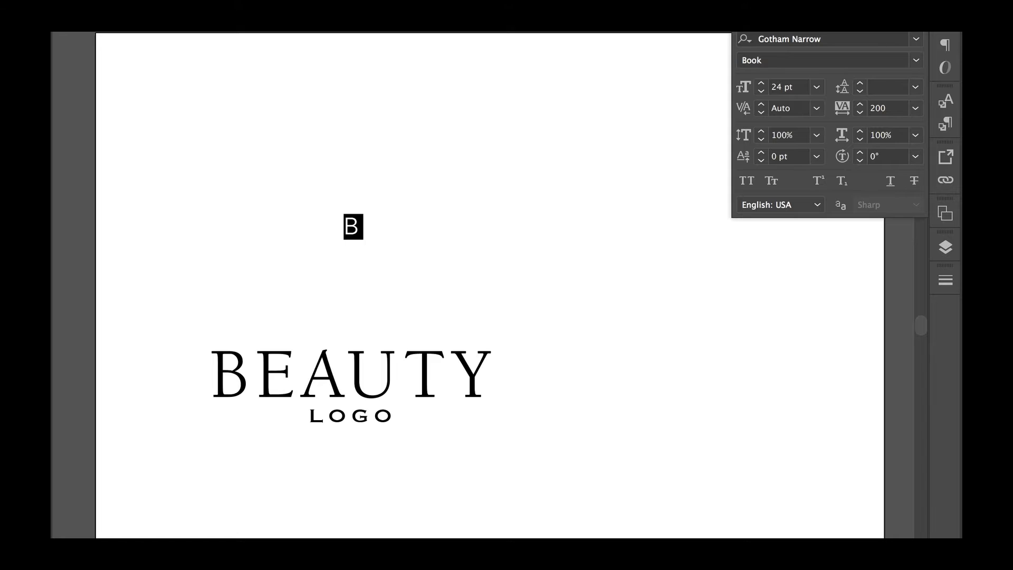
click(817, 88)
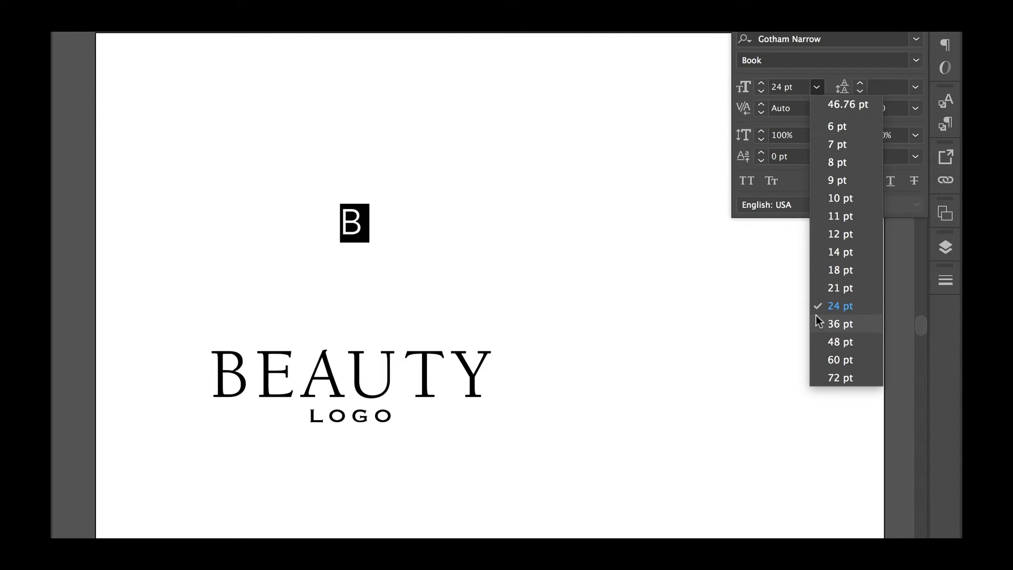
click(841, 361)
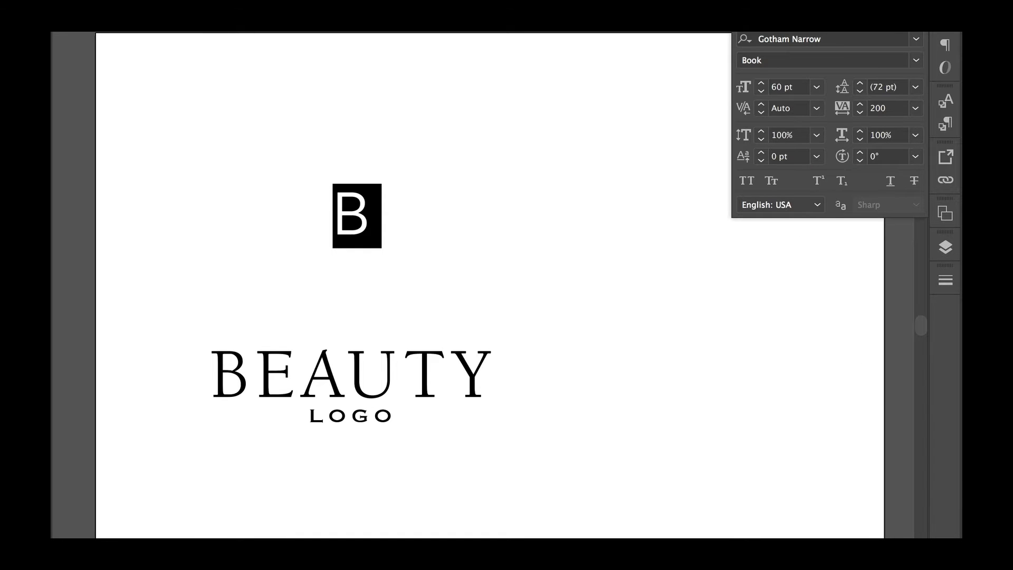
click(917, 61)
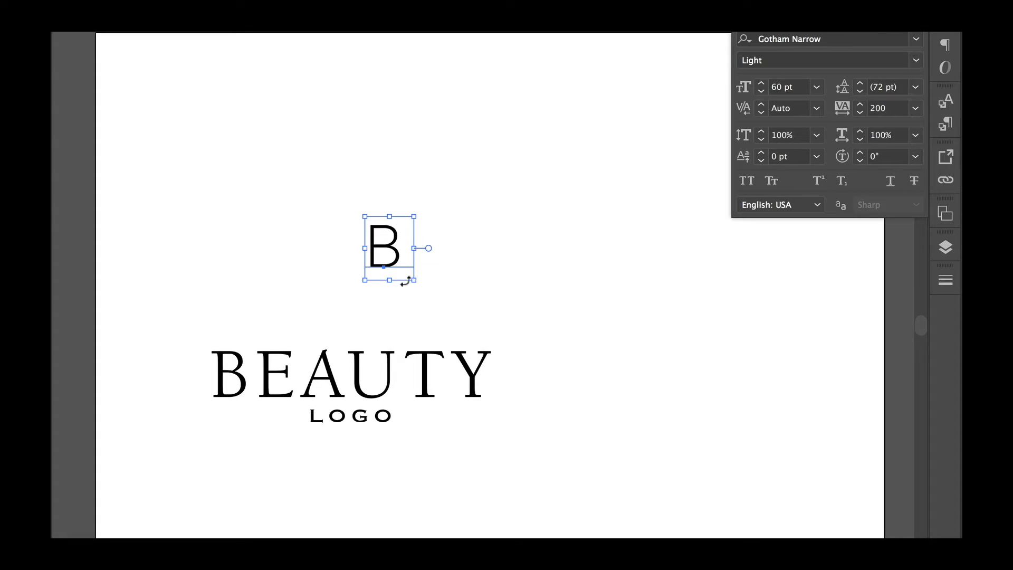
Duplicate the B to the right of the original and move BEAUTY and LOGO together straight down, clear of the two letters
drag(358, 275, 586, 272)
drag(426, 481, 278, 406)
drag(350, 397, 348, 560)
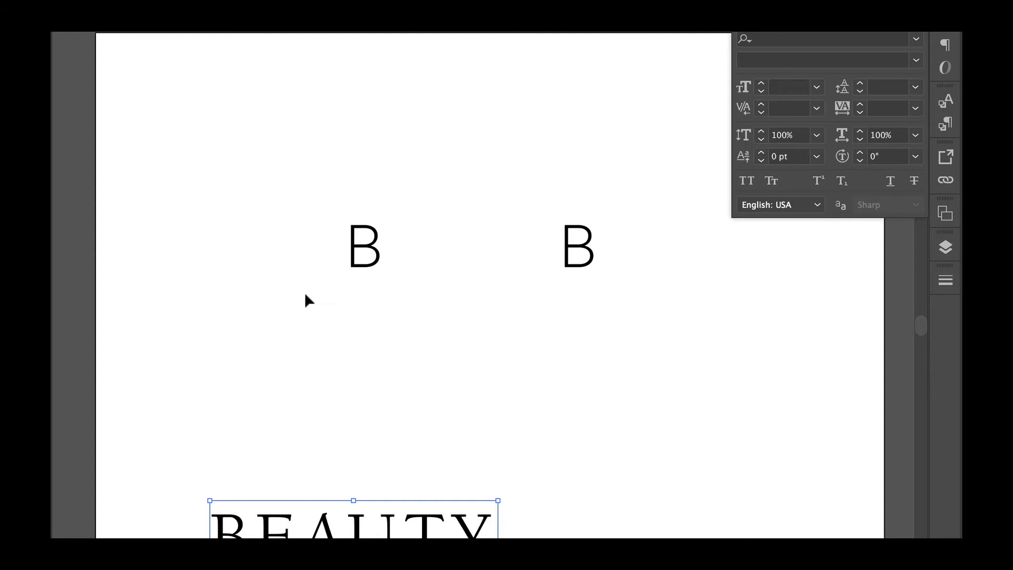
click(94, 294)
Move the duplicate B closer to the original B, keeping both letters on the same baseline
key(z)
click(367, 252)
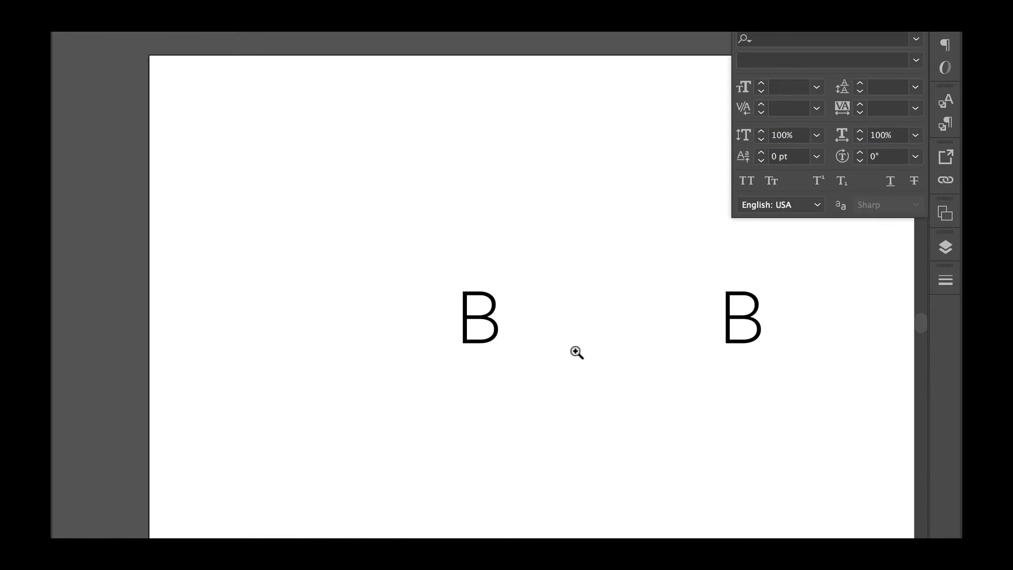
click(511, 341)
click(486, 321)
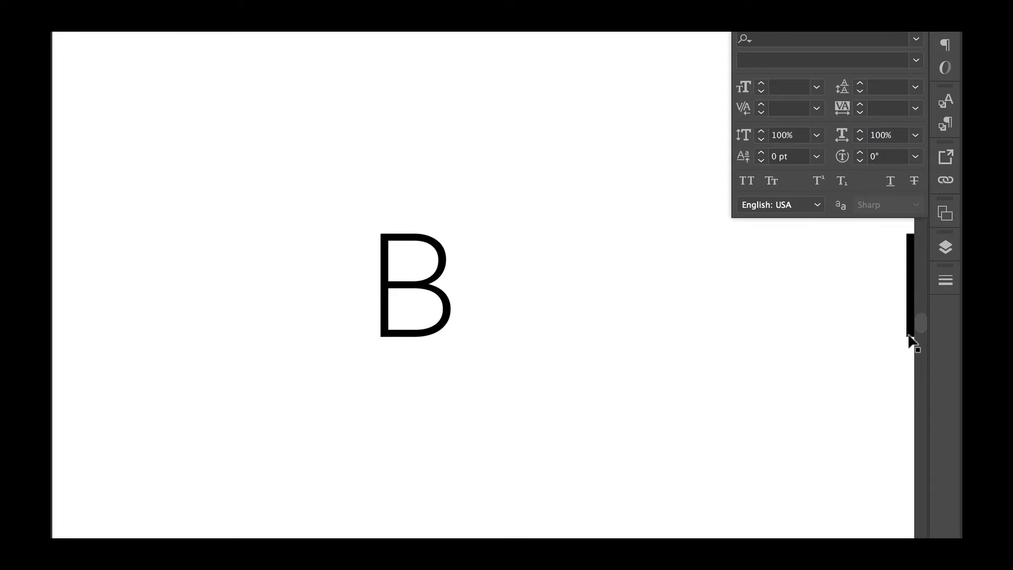
drag(908, 340, 745, 337)
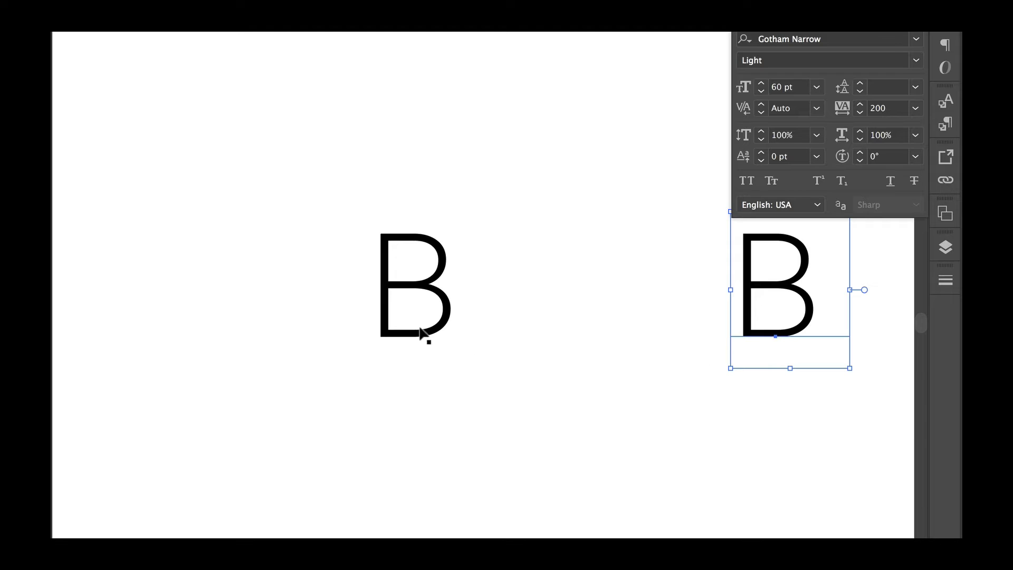
Show the rulers and place a vertical guide through the original B
click(469, 378)
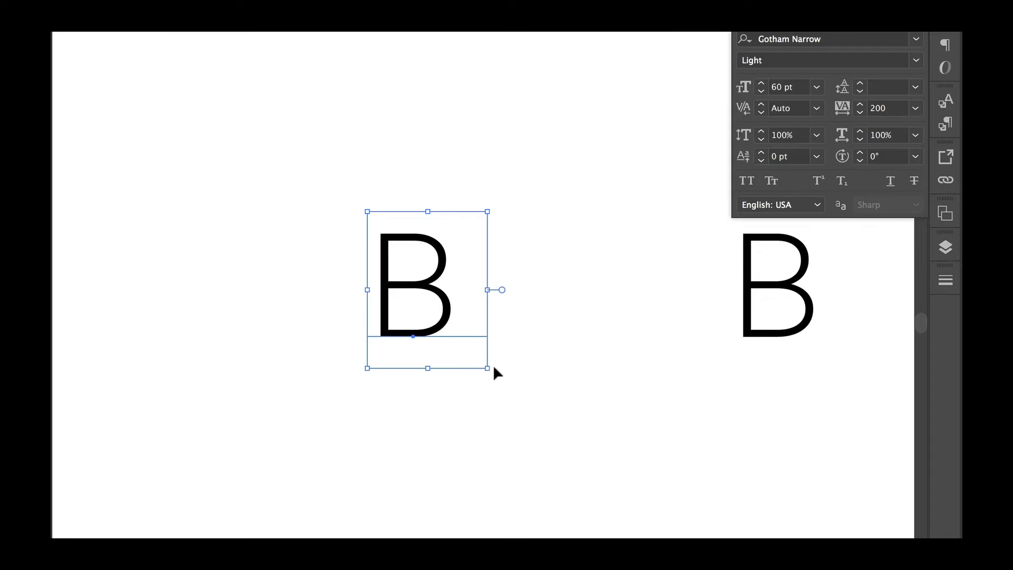
drag(490, 375, 492, 375)
key(a)
key(super+r)
key(v)
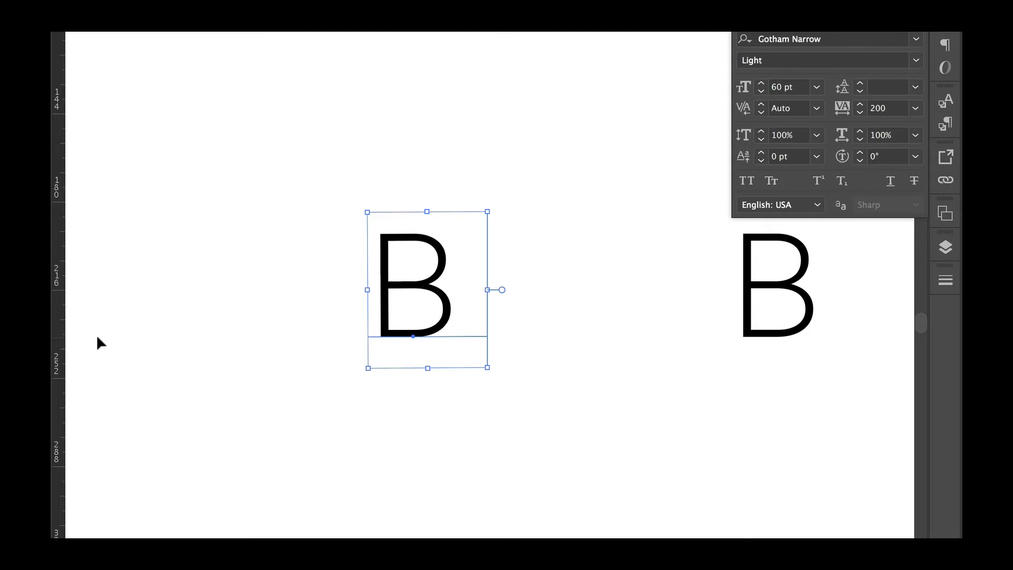
drag(55, 344, 435, 385)
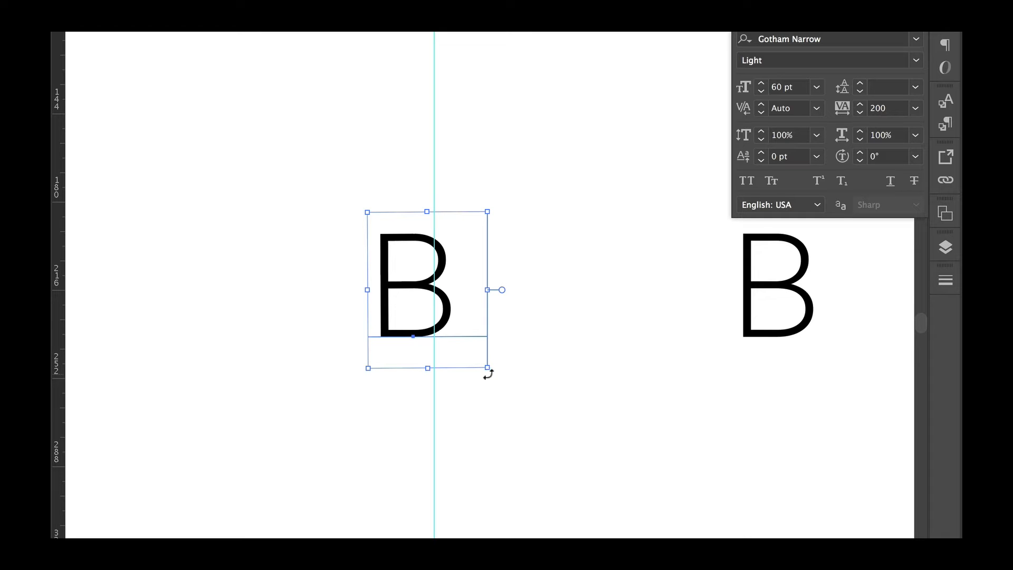
Rotate the original B counterclockwise and position it so the lower end of its stem rests on the vertical guide
drag(488, 374, 533, 343)
drag(457, 315, 483, 316)
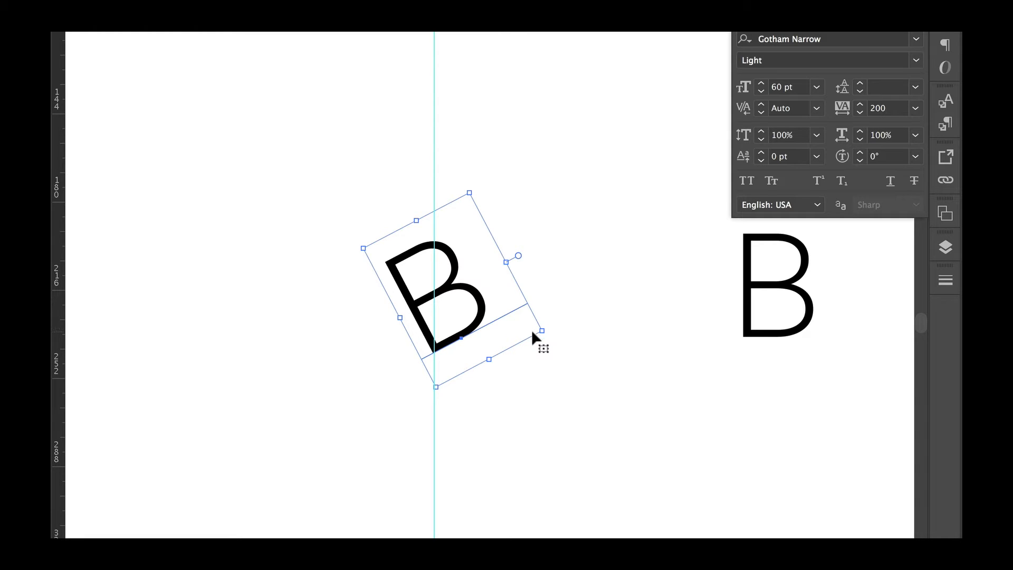
drag(551, 336, 551, 318)
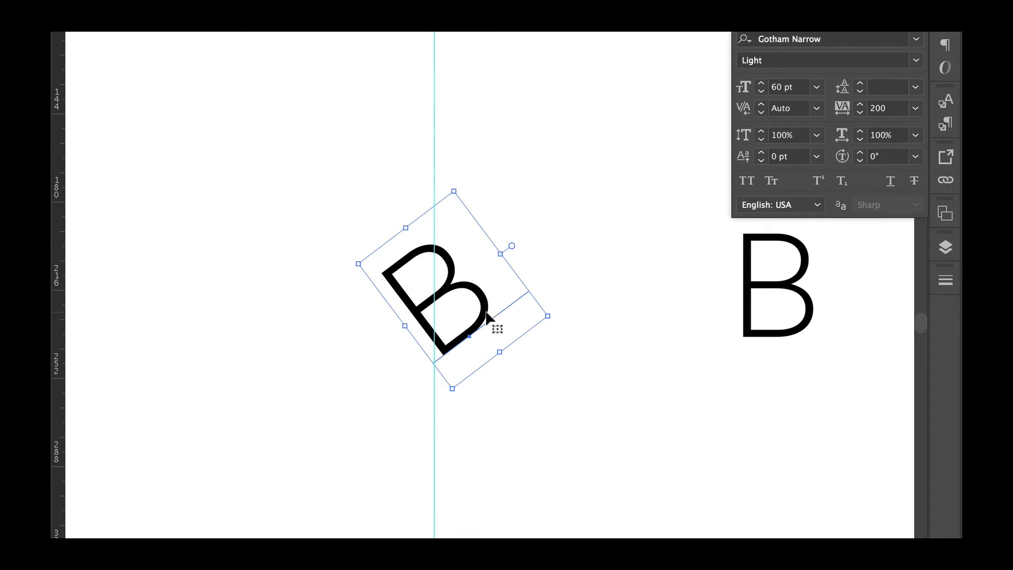
drag(479, 314, 476, 311)
key(super+shift+a)
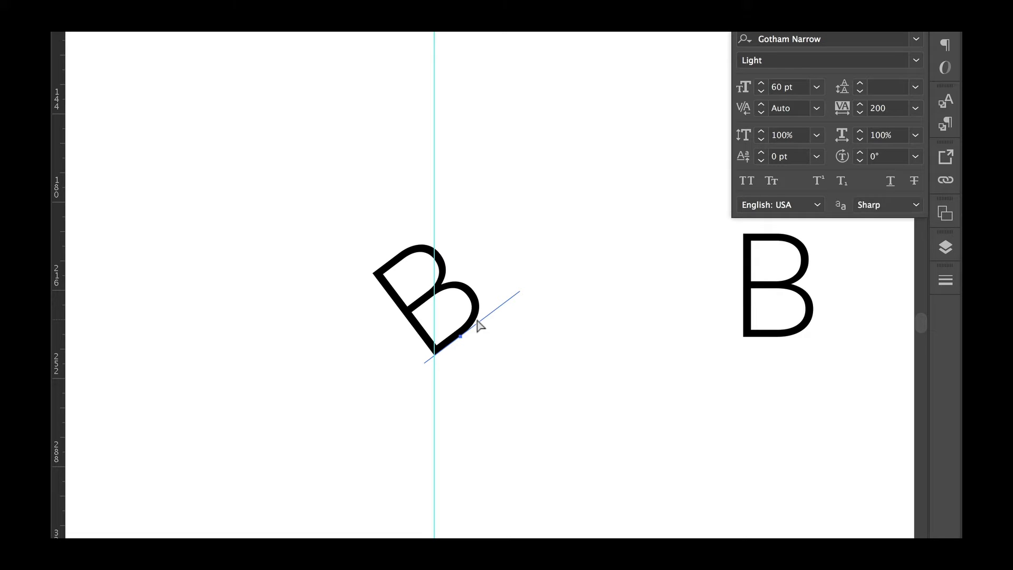
click(477, 319)
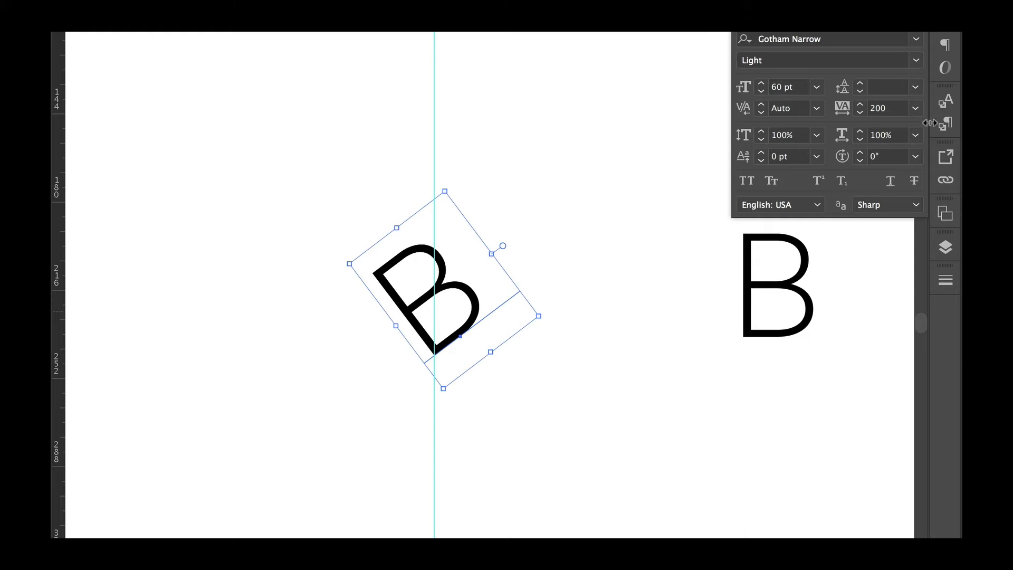
Create a horizontally flipped copy of the tilted B overlapping the original
click(440, 33)
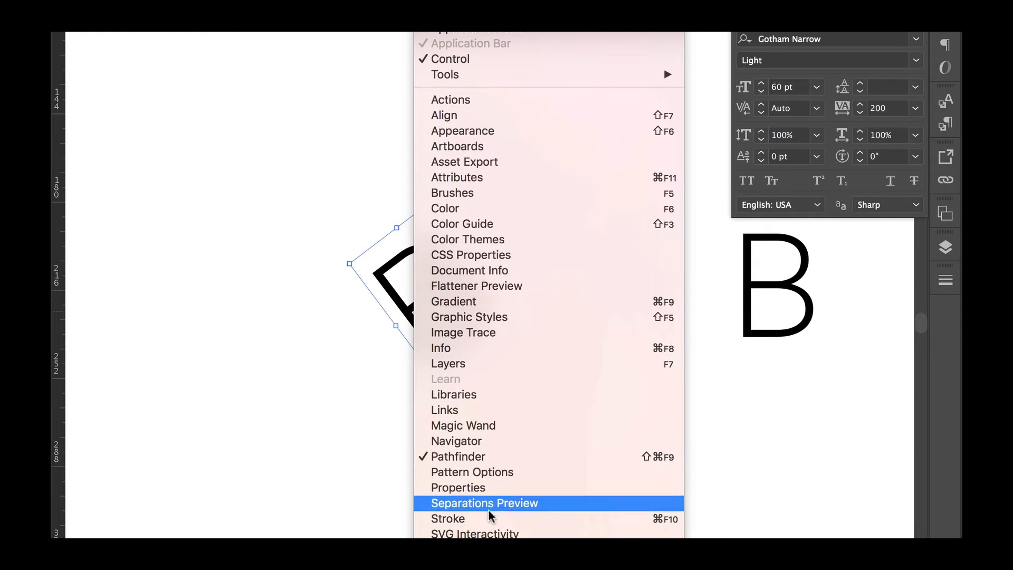
key(Escape)
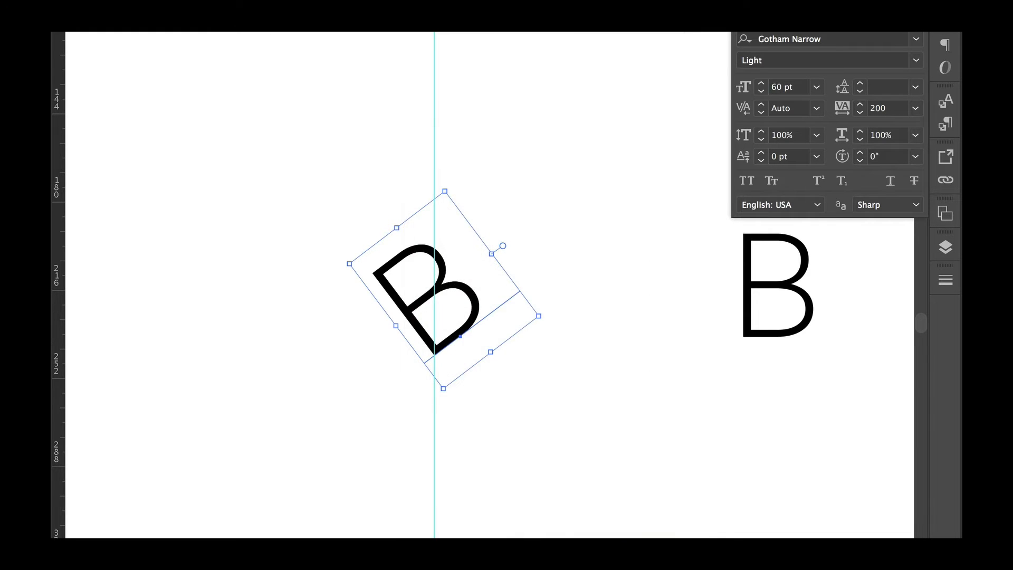
click(448, 31)
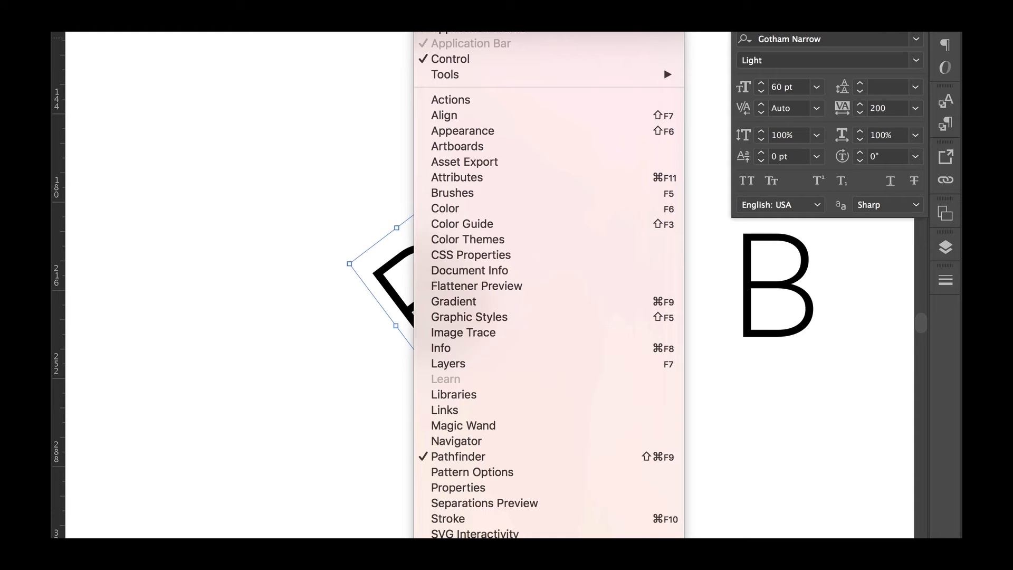
scroll(549, 285, down, 3)
click(468, 488)
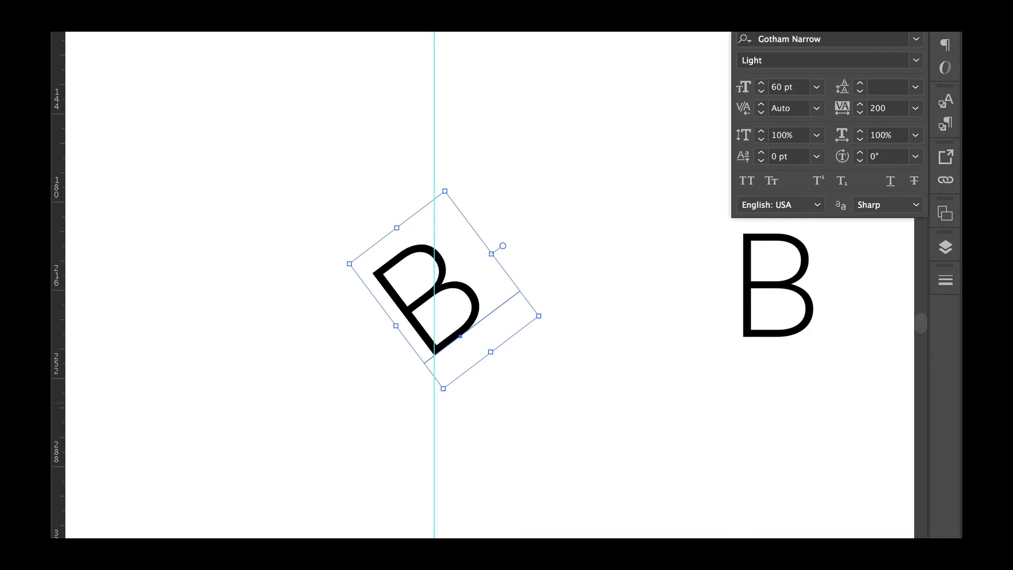
click(958, 33)
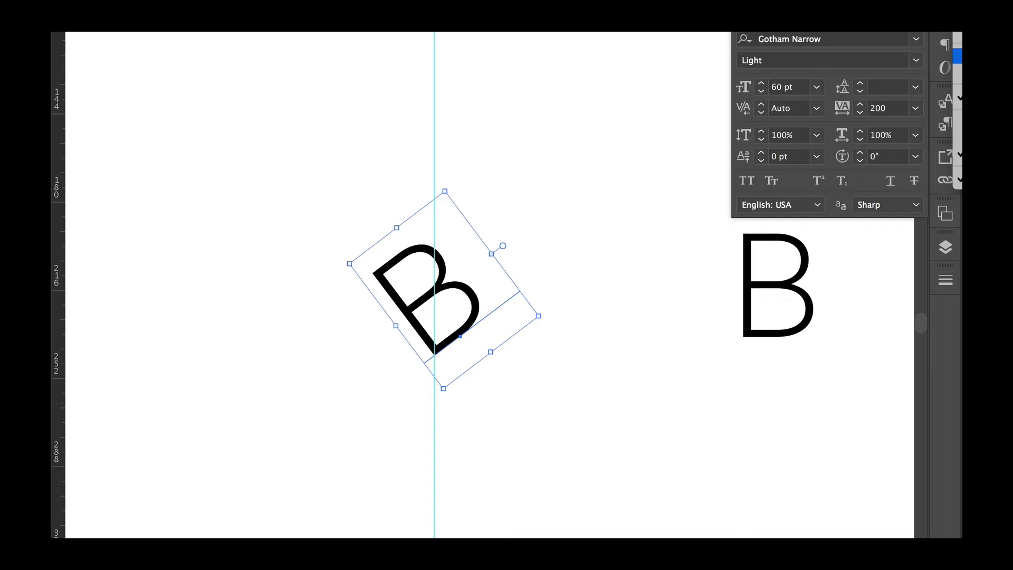
click(958, 56)
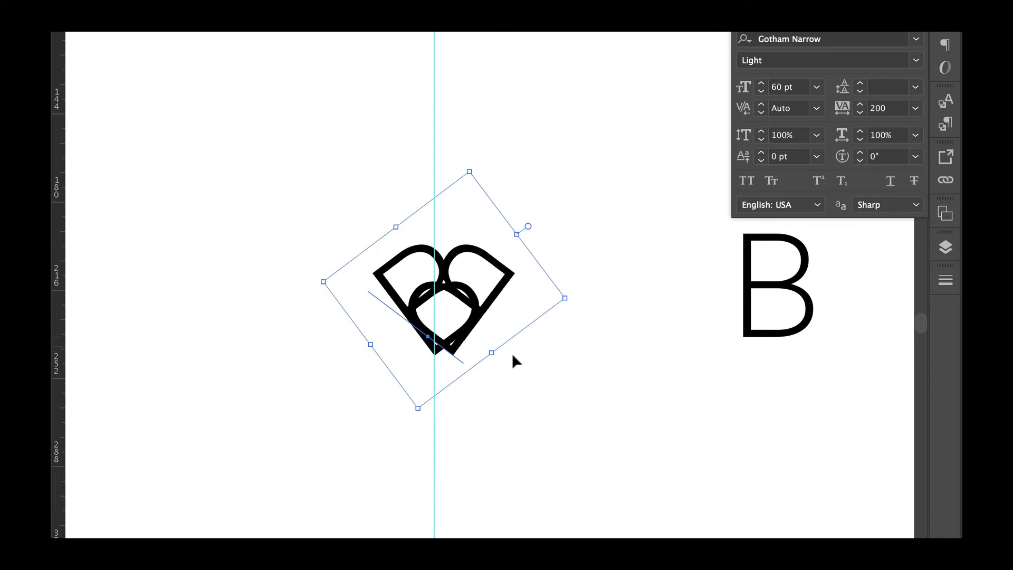
Move the flipped B left until both stems meet at the vertical guide, then deselect it and hide the guides
drag(461, 346, 443, 346)
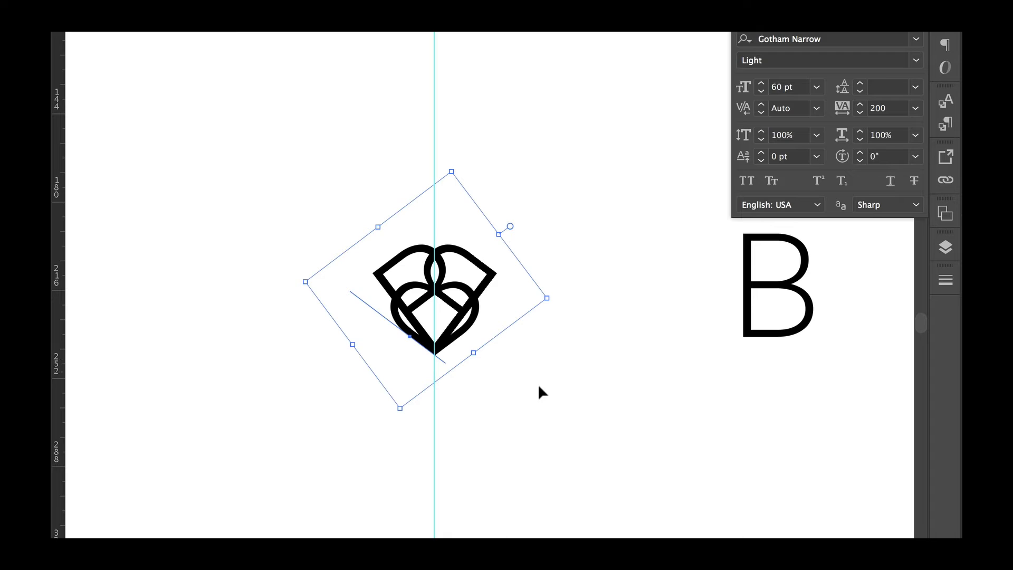
click(529, 394)
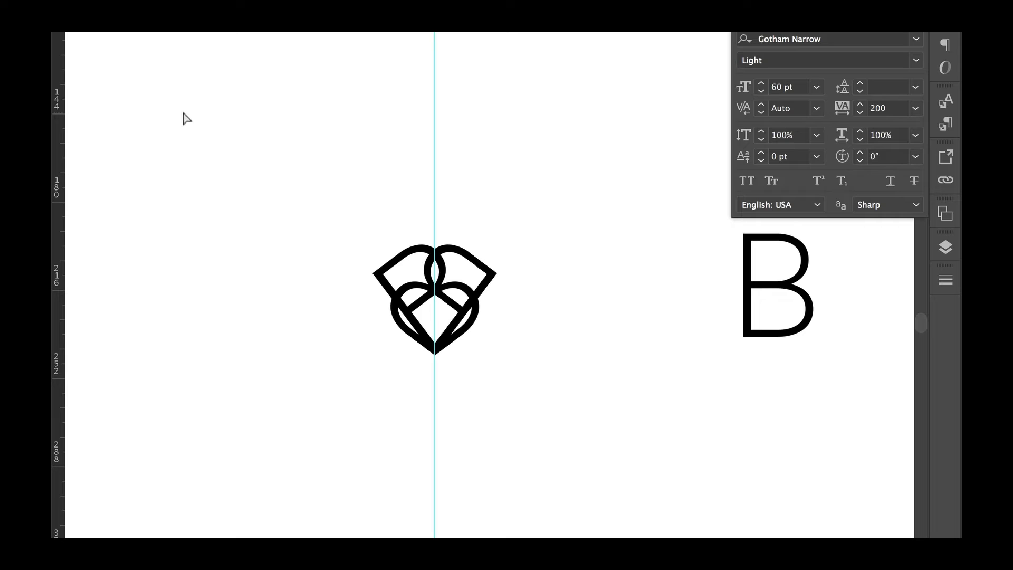
key(super+semicolon)
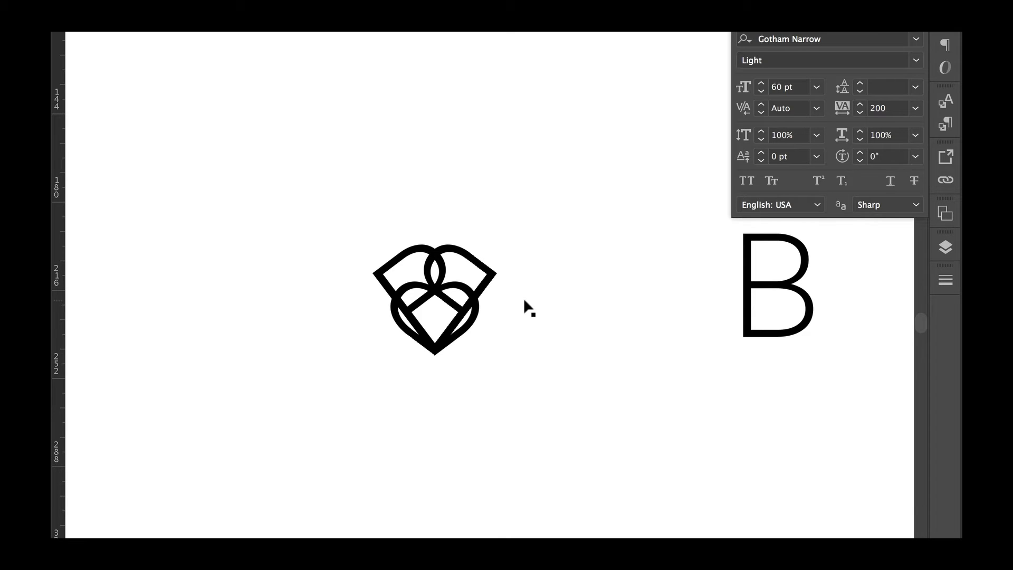
Move the upright B closer to the mirrored monogram and slightly down, level with the monogram's lower tip
mouse_move(772, 334)
mouse_down()
mouse_move(755, 355)
mouse_move(674, 357)
mouse_move(677, 347)
mouse_up()
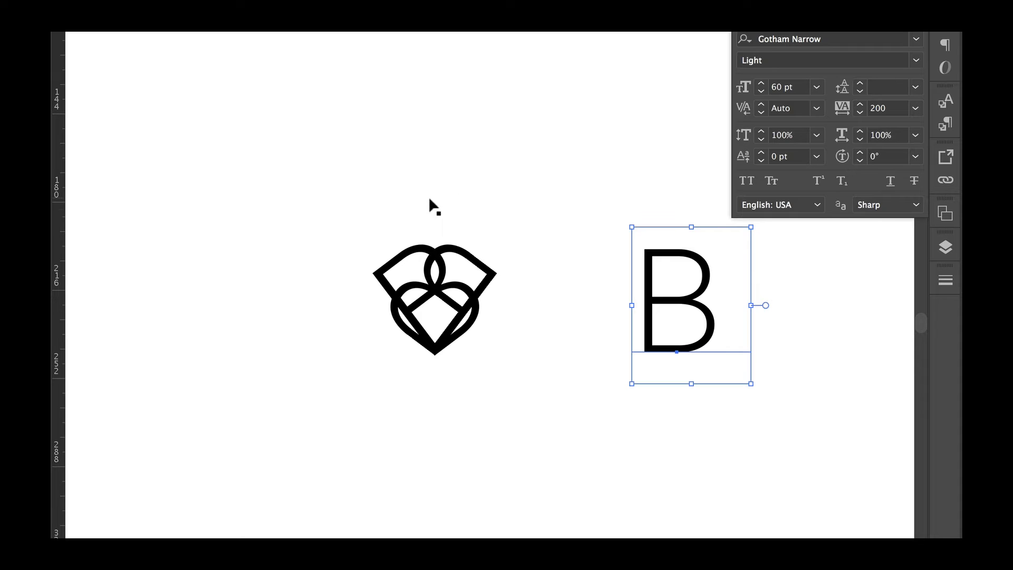
drag(559, 337, 507, 340)
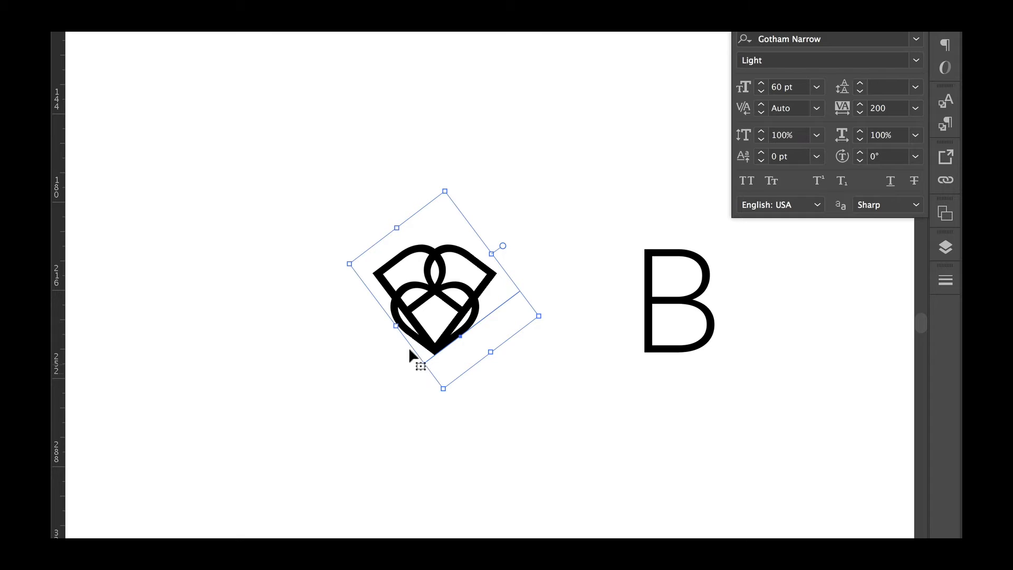
Change the typeface of both mirrored Bs and the upright B to Lucida Blackletter, then deselect them
scroll(517, 441, right, 5)
scroll(517, 441, up, 1)
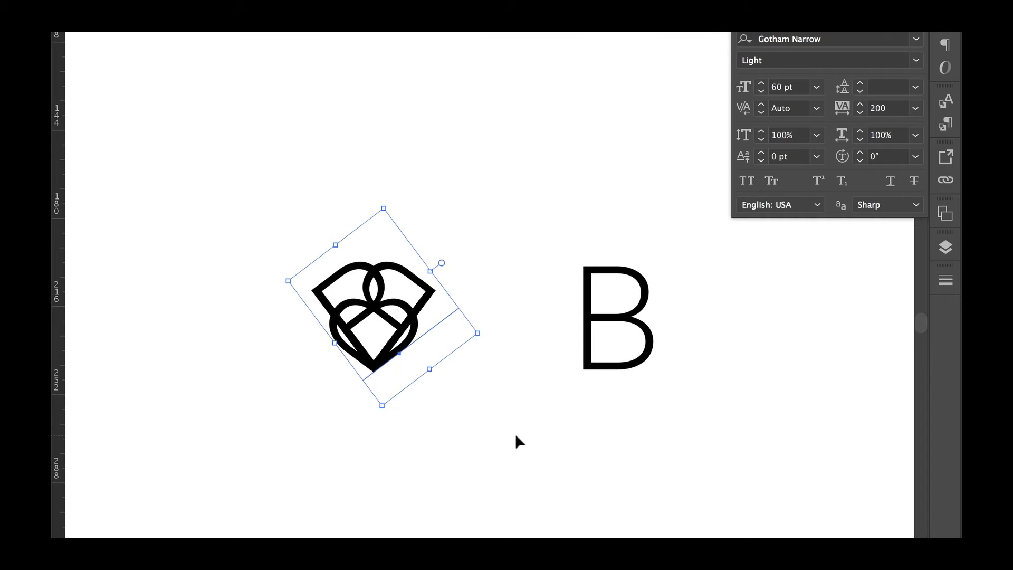
drag(260, 200, 661, 447)
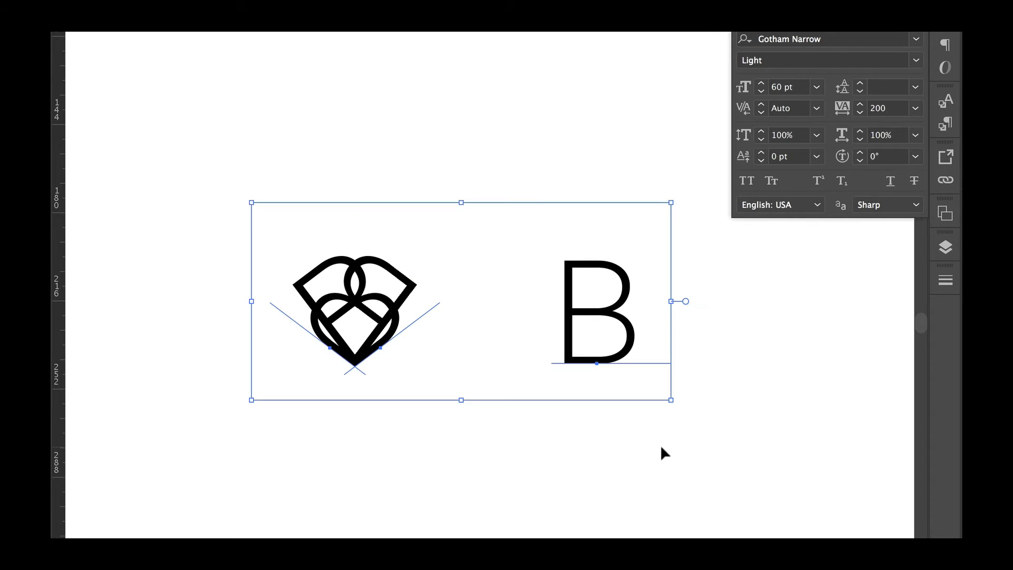
click(917, 40)
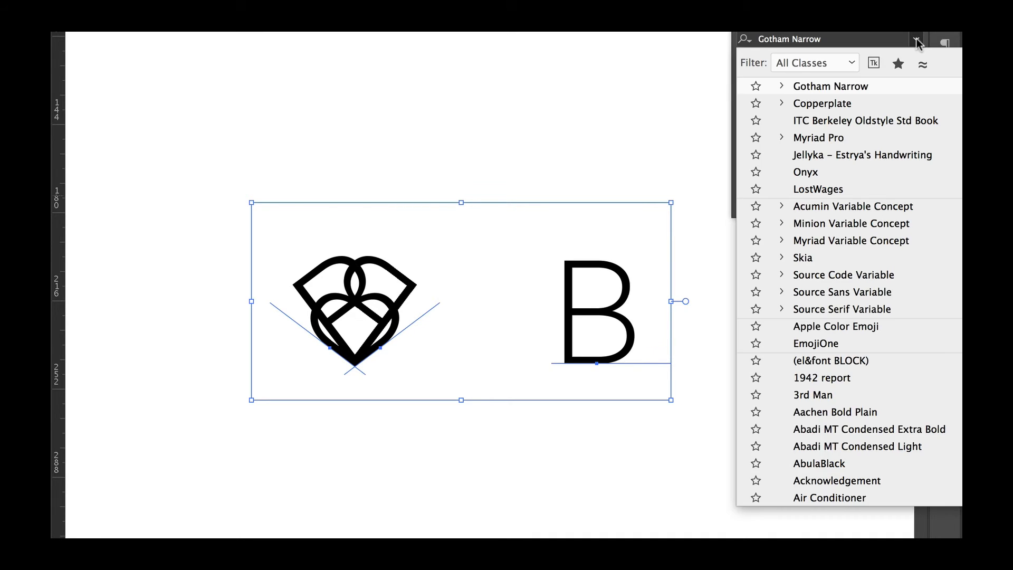
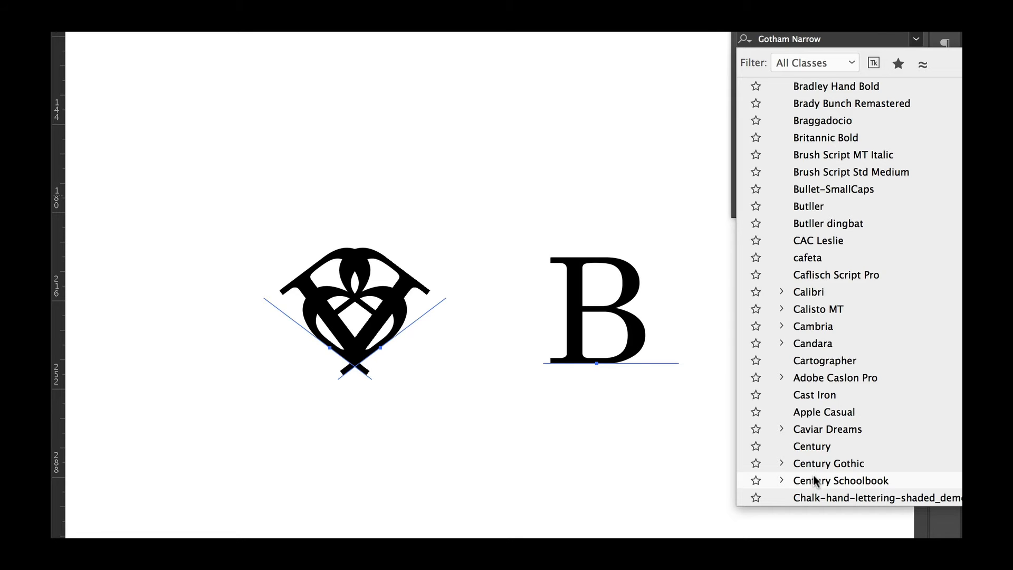
scroll(815, 481, down, 6)
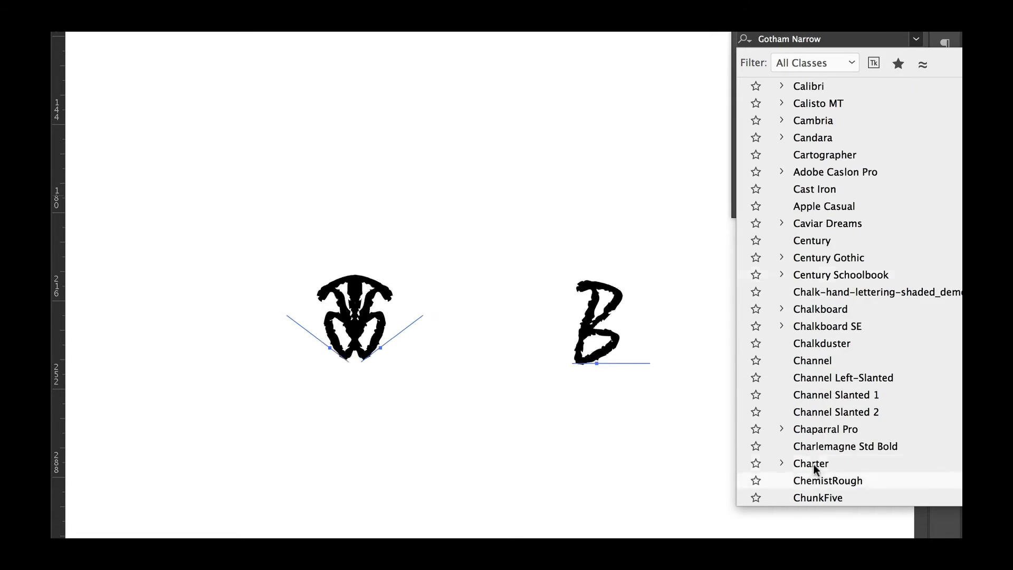
scroll(816, 464, down, 3)
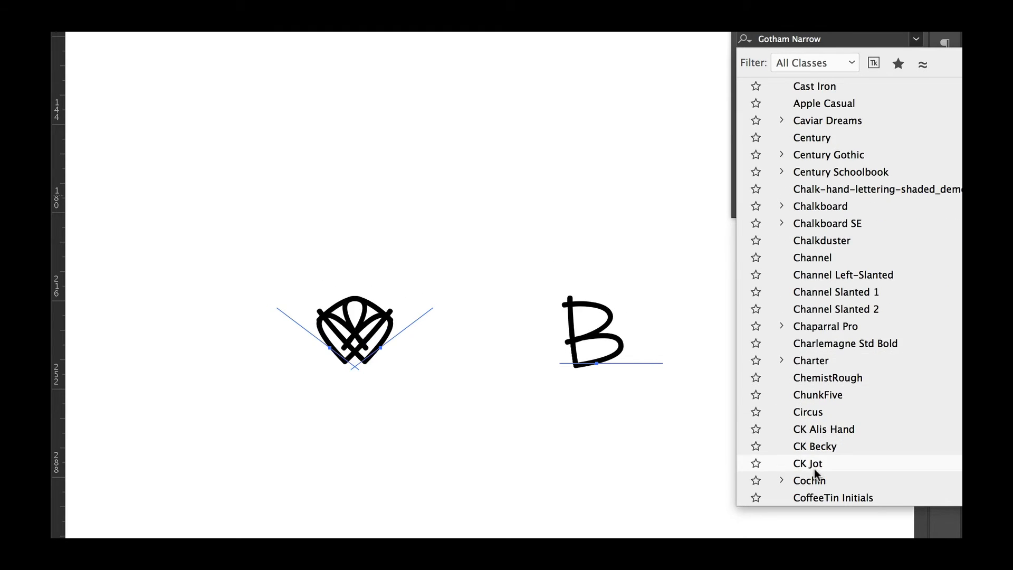
scroll(815, 470, down, 5)
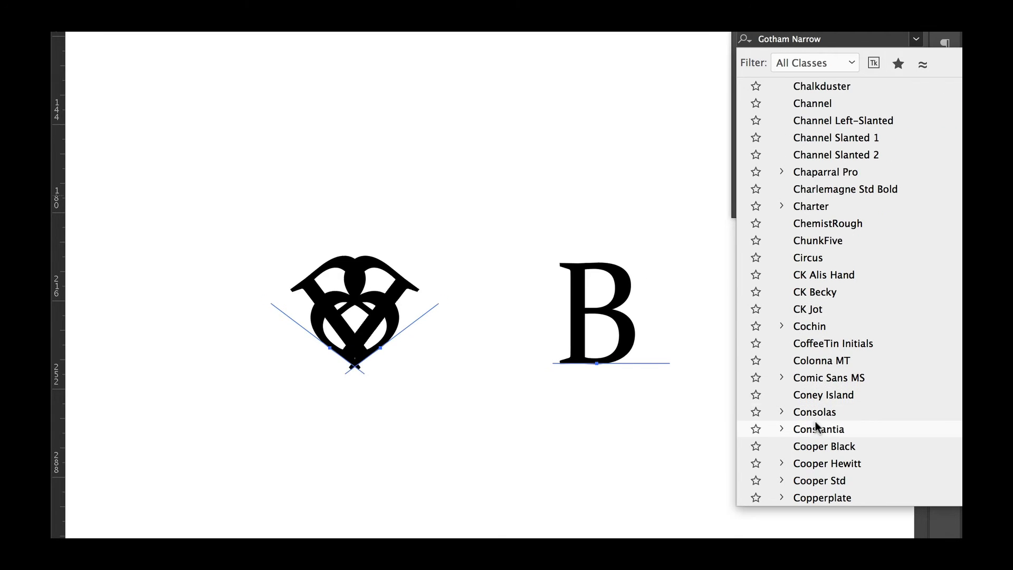
scroll(827, 451, down, 8)
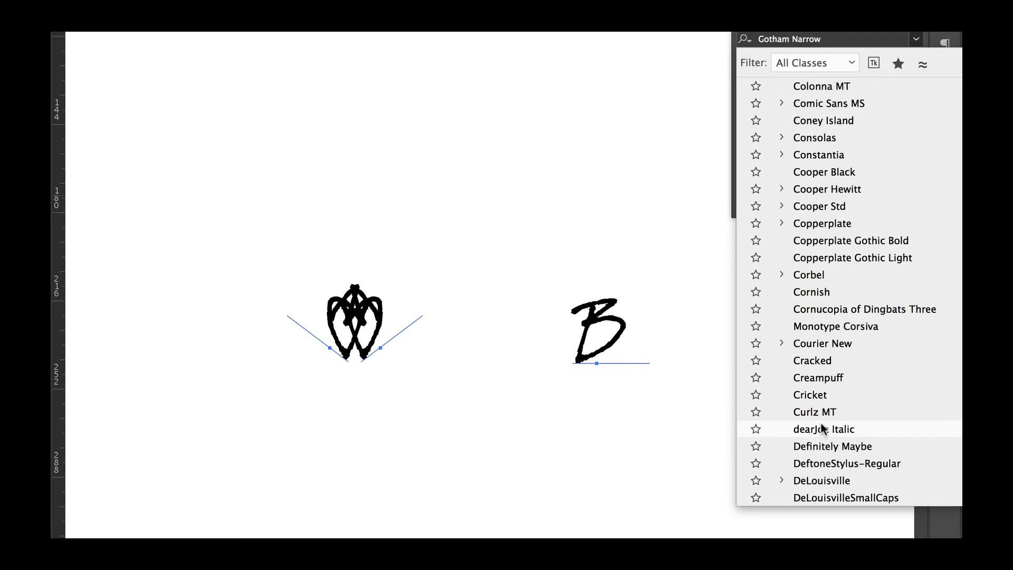
scroll(823, 425, down, 2)
scroll(821, 429, down, 3)
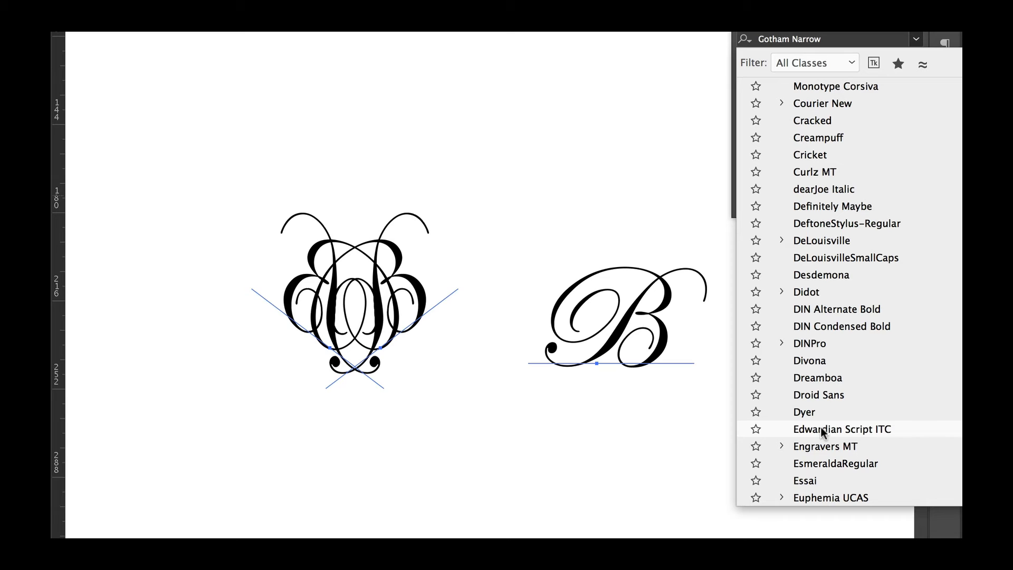
scroll(822, 432, down, 4)
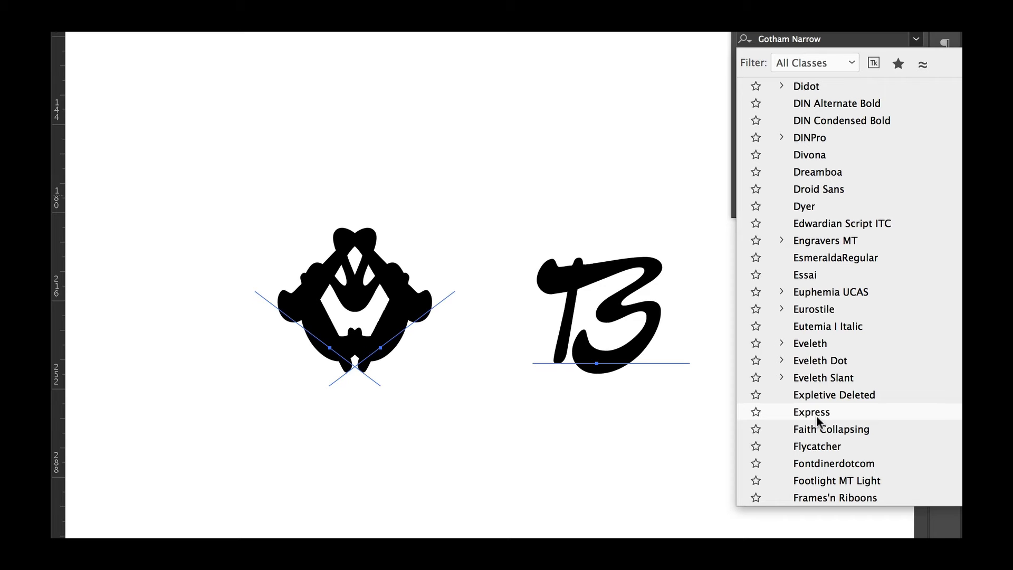
scroll(817, 417, down, 10)
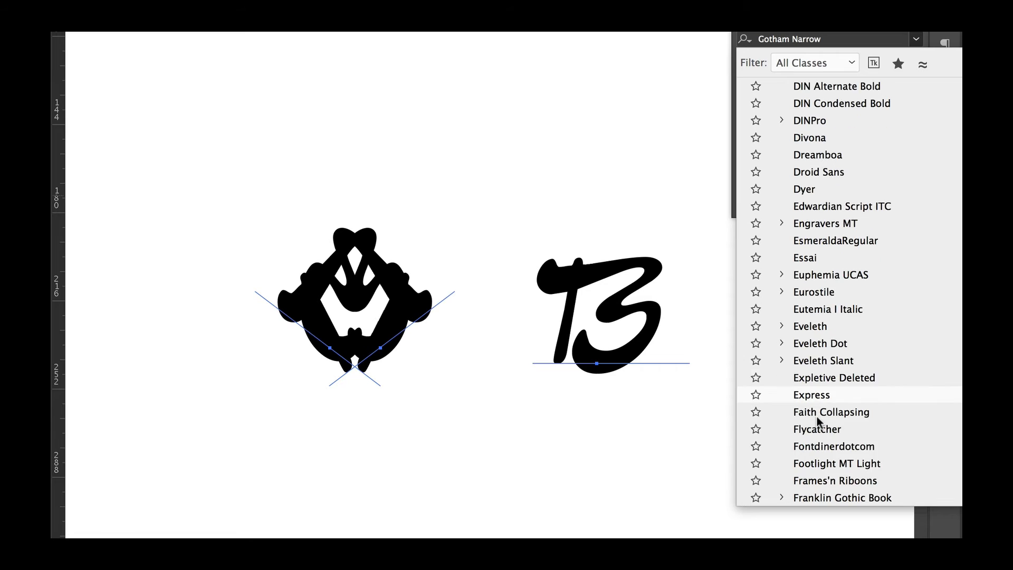
scroll(817, 420, down, 3)
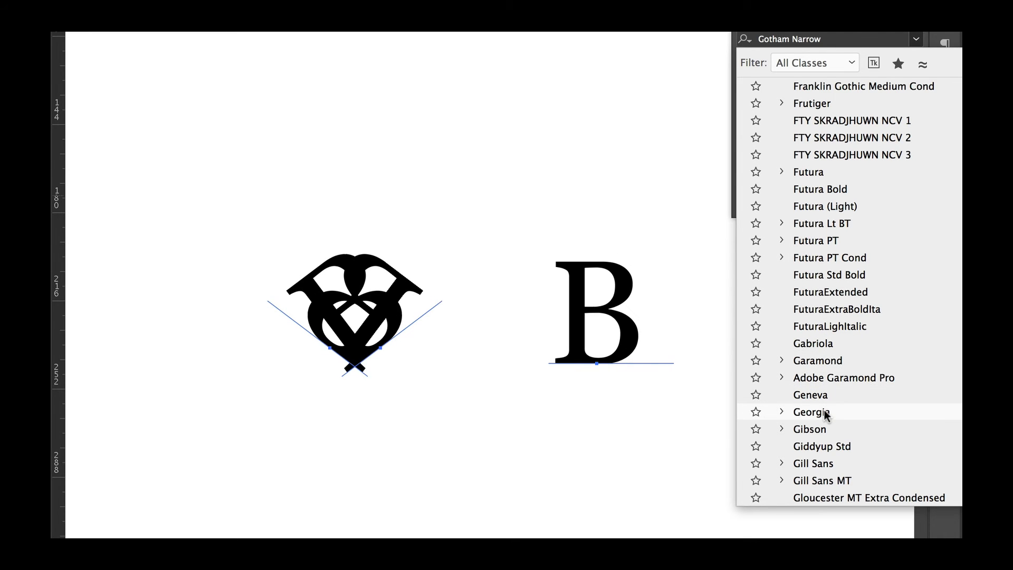
scroll(829, 415, down, 5)
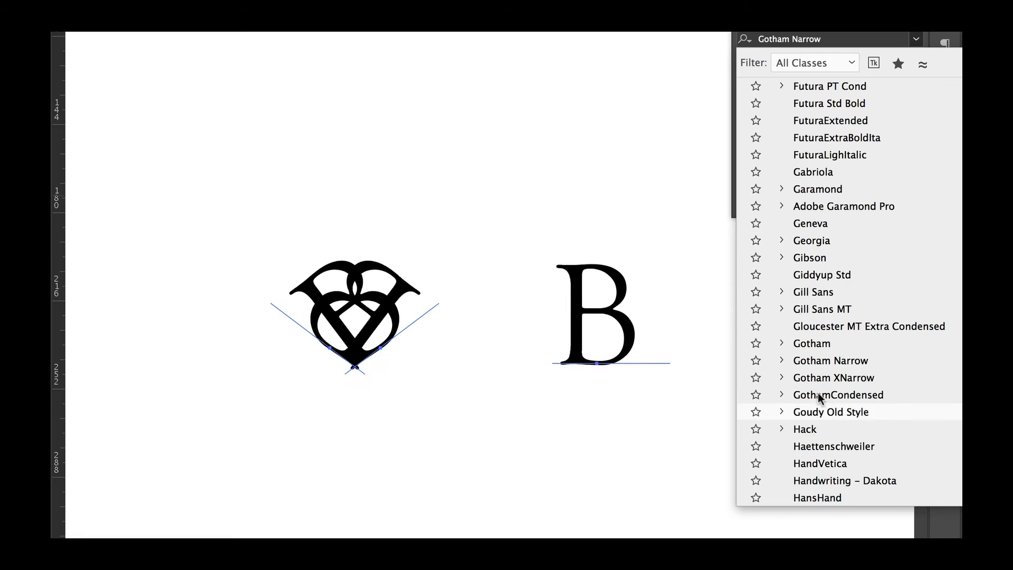
scroll(819, 393, down, 3)
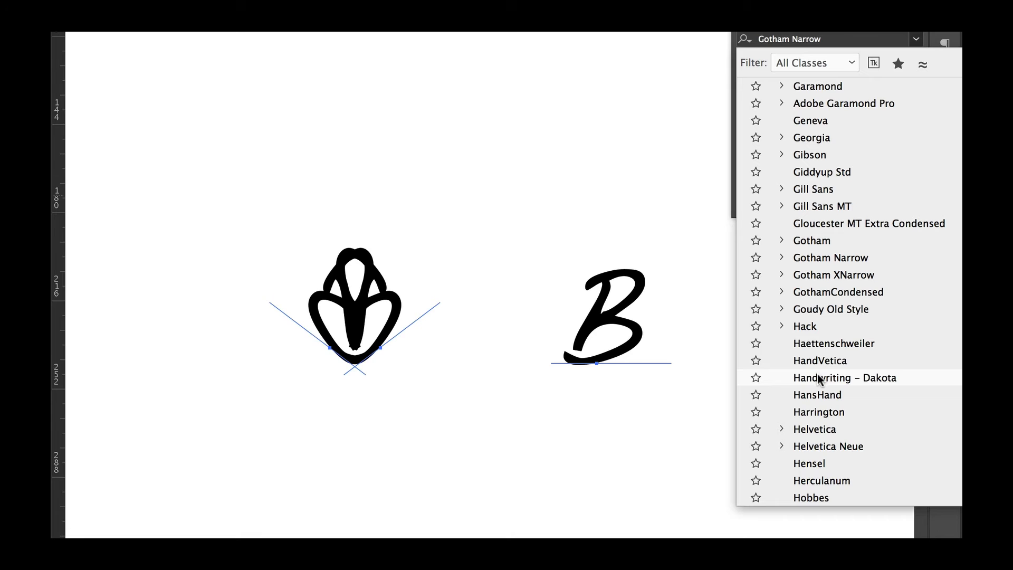
scroll(818, 417, down, 8)
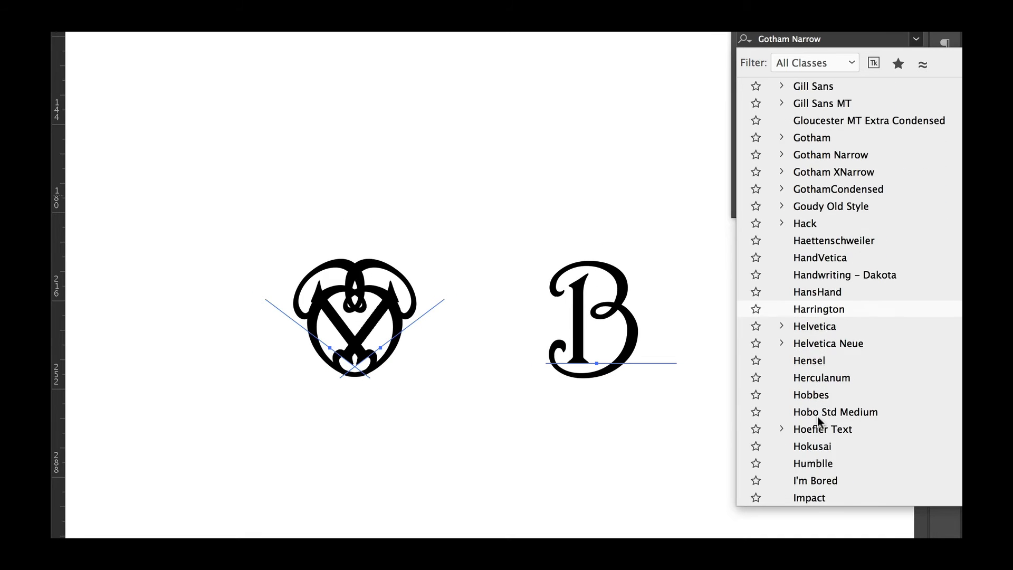
scroll(820, 421, down, 1)
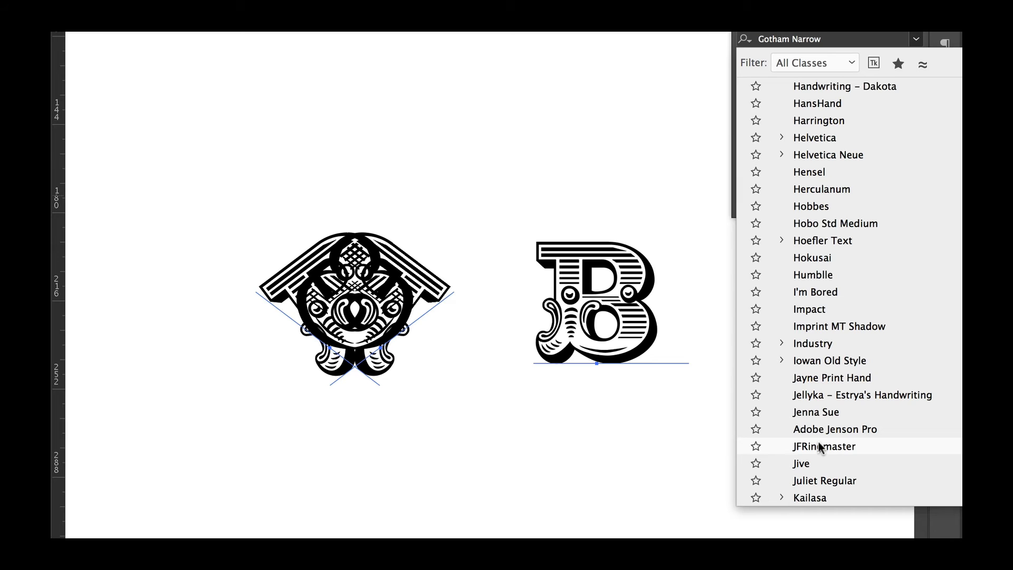
scroll(819, 443, down, 3)
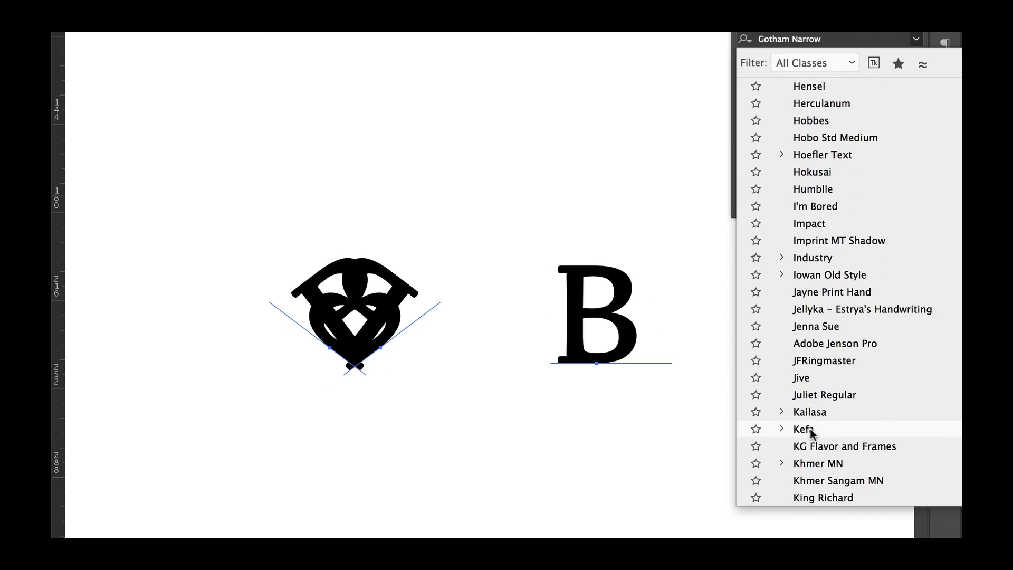
scroll(810, 428, down, 8)
scroll(811, 429, down, 5)
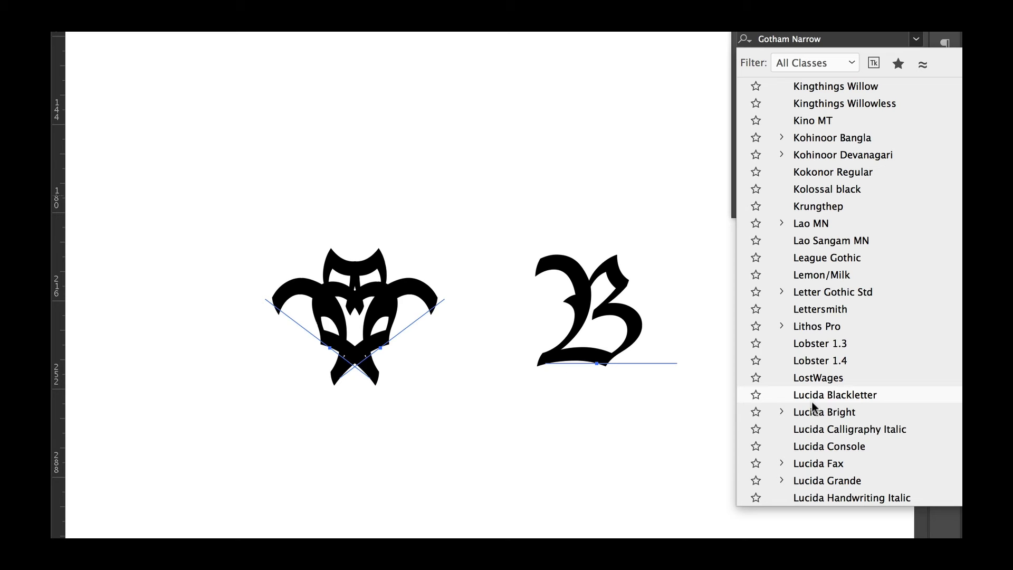
click(812, 397)
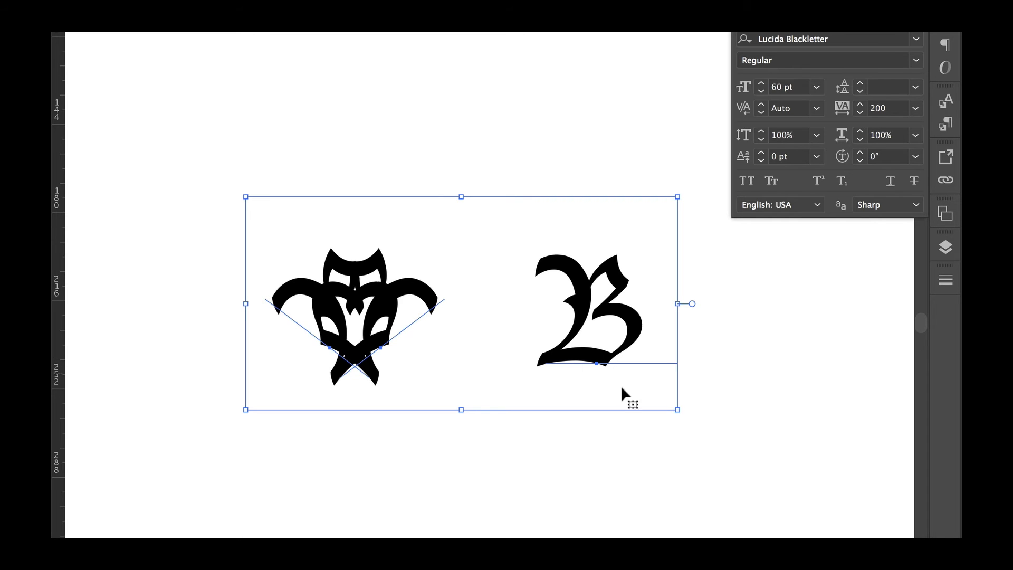
click(718, 446)
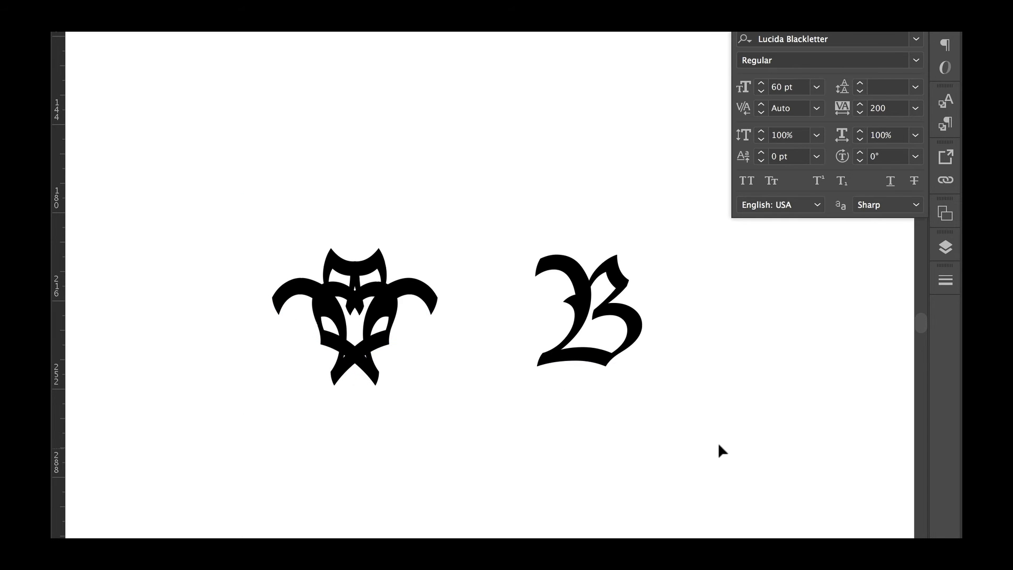
Move the upright B farther to the right, away from the mirrored monogram
click(588, 359)
drag(584, 355, 821, 363)
click(507, 355)
Move the BEAUTY LOGO text up so it sits just below the mirrored monogram
drag(214, 205, 491, 437)
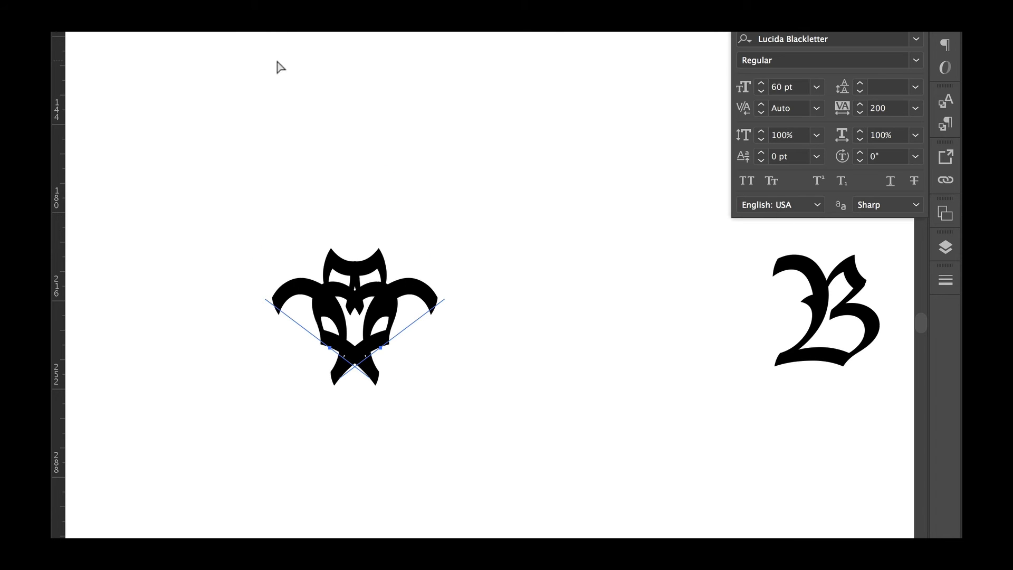
scroll(476, 364, down, 5)
scroll(477, 364, left, 3)
scroll(476, 369, down, 1)
scroll(476, 369, left, 2)
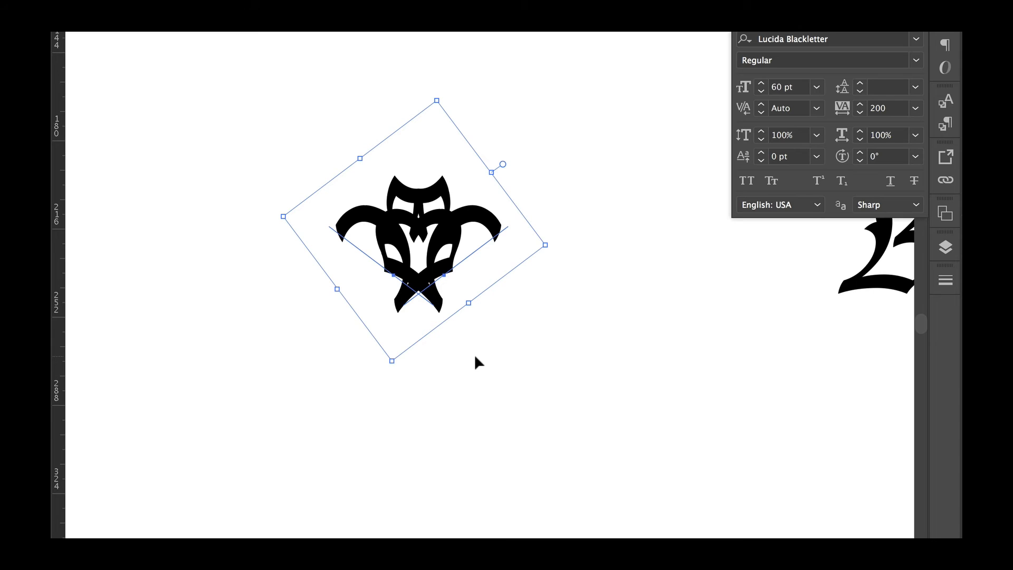
key(super+1)
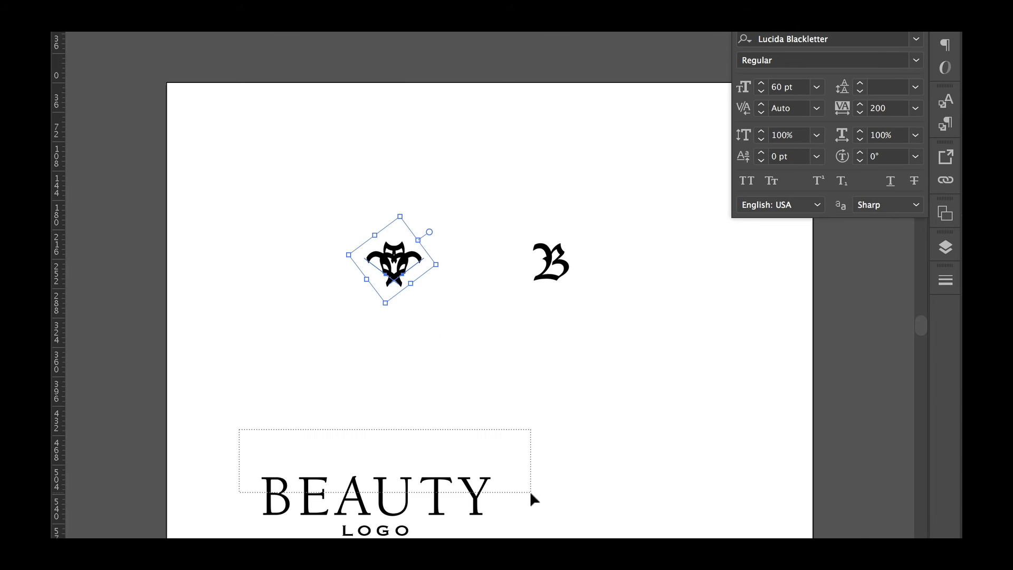
click(459, 493)
drag(397, 517, 411, 357)
Align the monogram, BEAUTY and LOGO to one another by their horizontal centers
drag(339, 195, 449, 420)
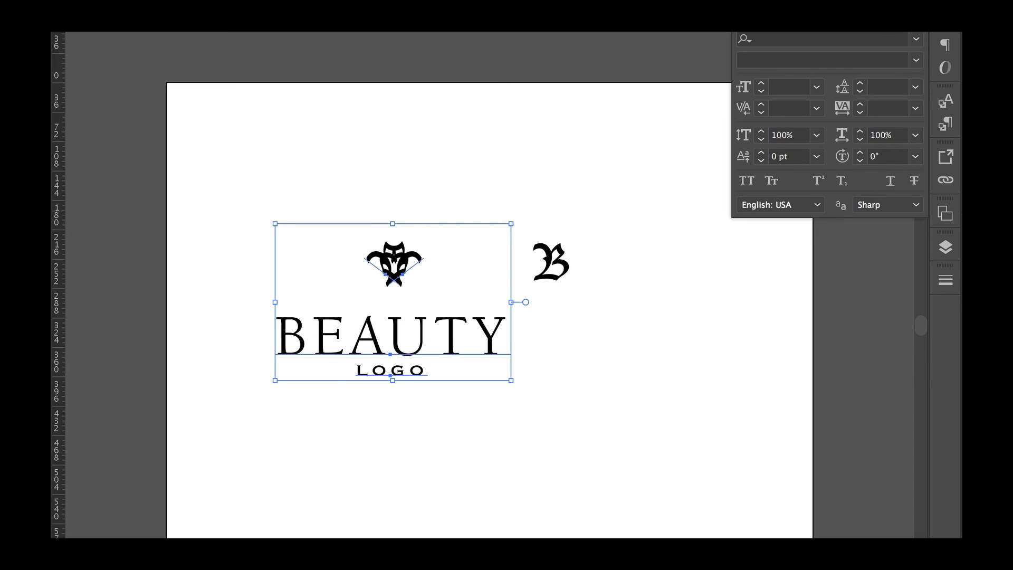
click(897, 16)
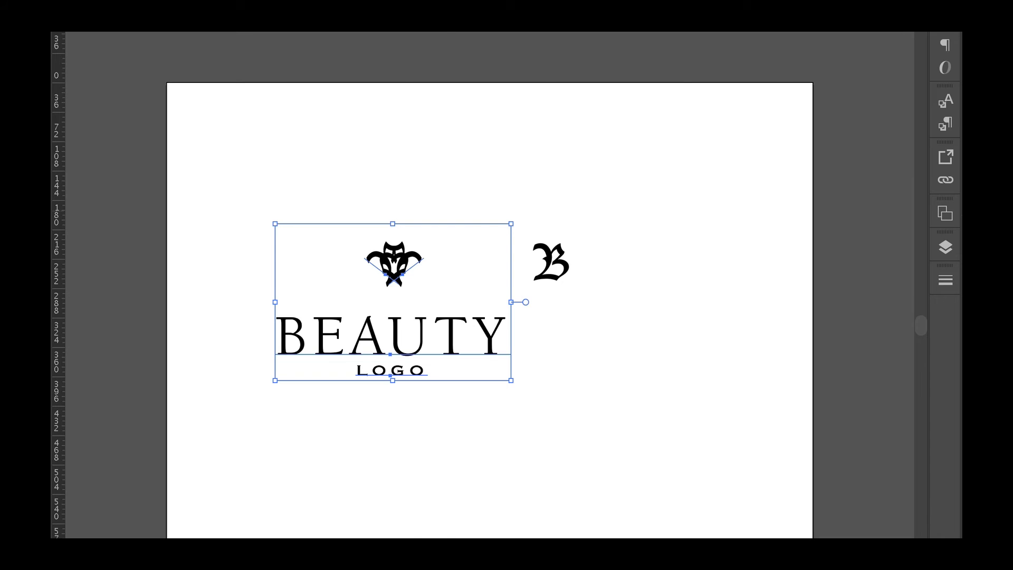
click(430, 2)
click(446, 118)
click(986, 266)
Delete the leftover upright B and move the complete logo right to about the middle of the artboard
click(561, 303)
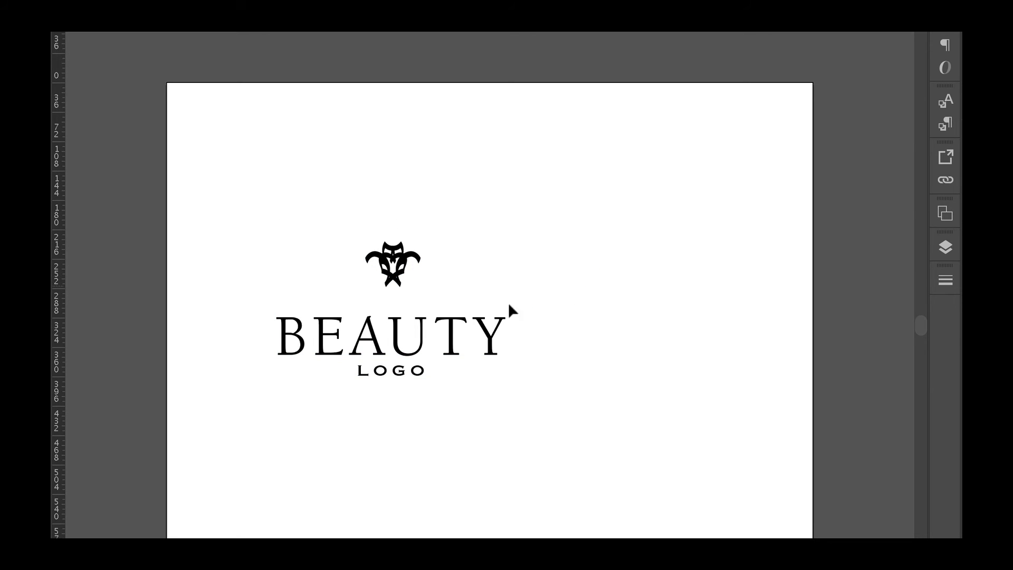
drag(260, 211, 499, 452)
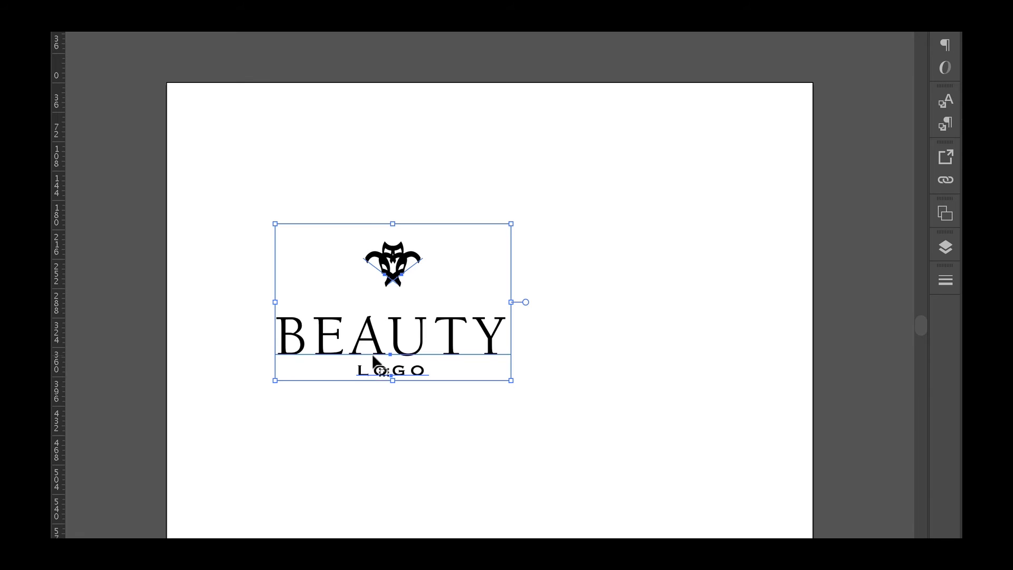
drag(372, 356, 505, 352)
click(514, 430)
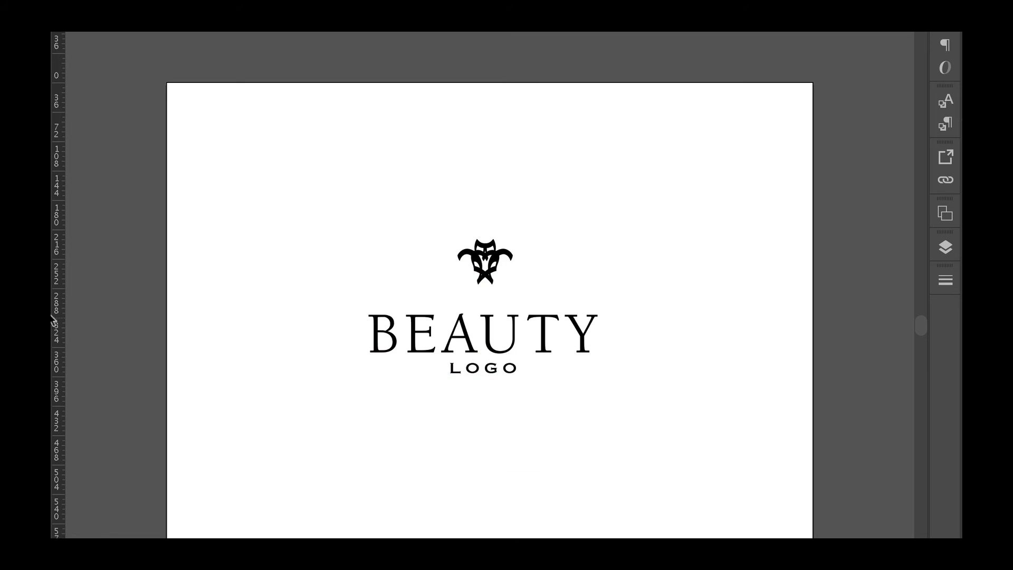
Enlarge the monogram proportionally from its center so it sits larger above the BEAUTY text
click(490, 332)
click(522, 332)
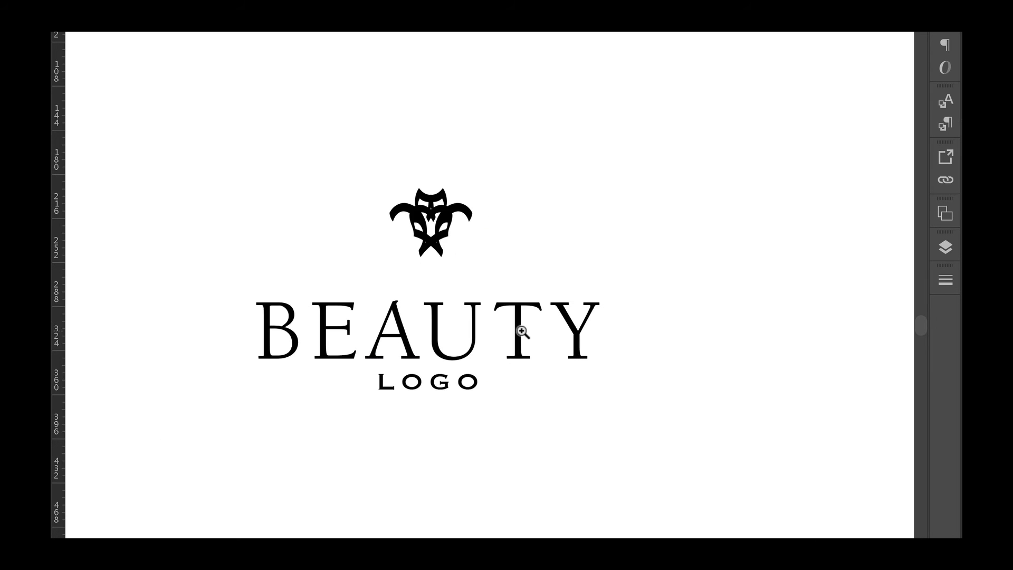
click(441, 329)
scroll(458, 316, up, 2)
scroll(459, 315, left, 1)
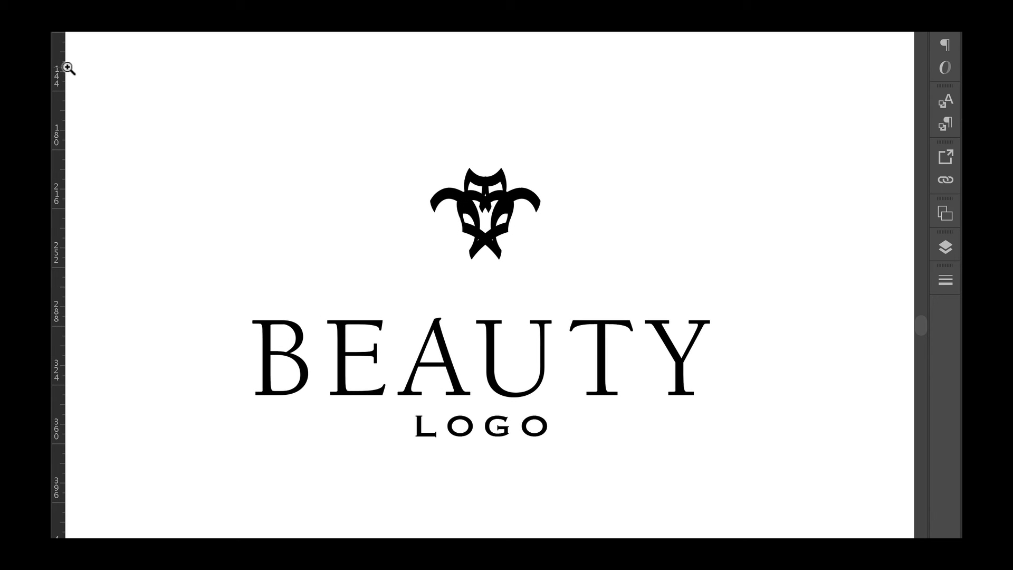
drag(439, 166, 559, 287)
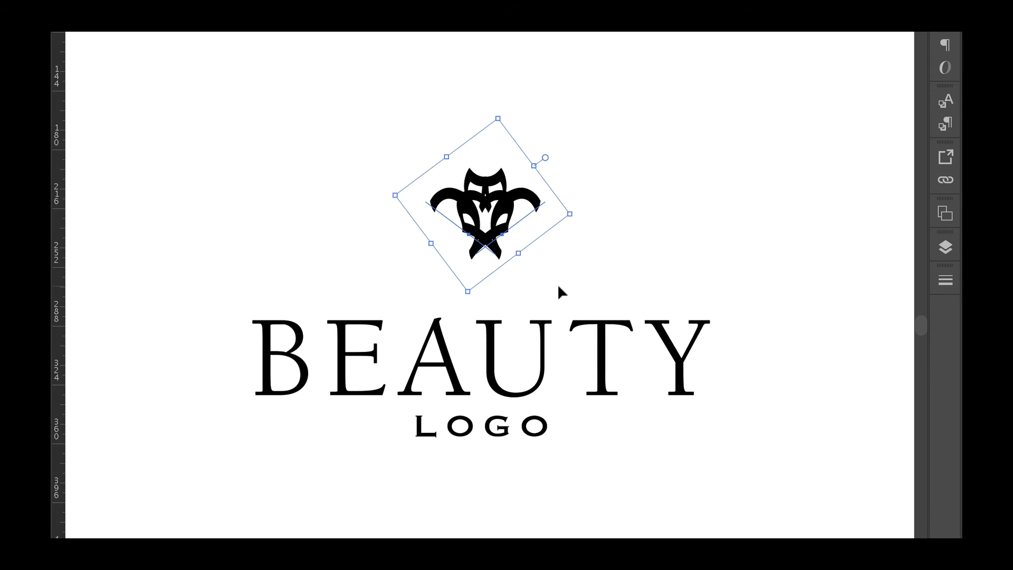
drag(570, 213, 607, 215)
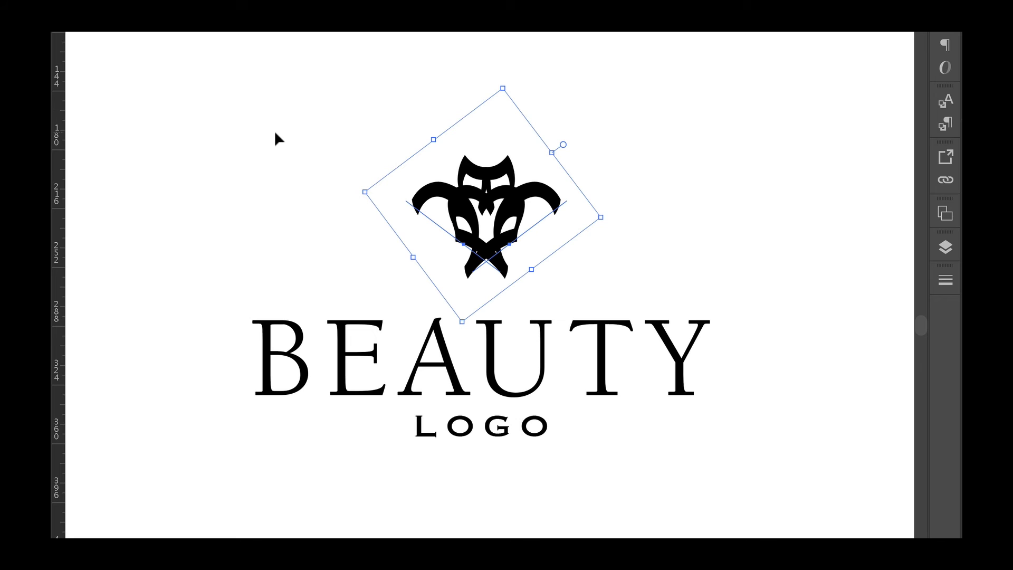
click(282, 156)
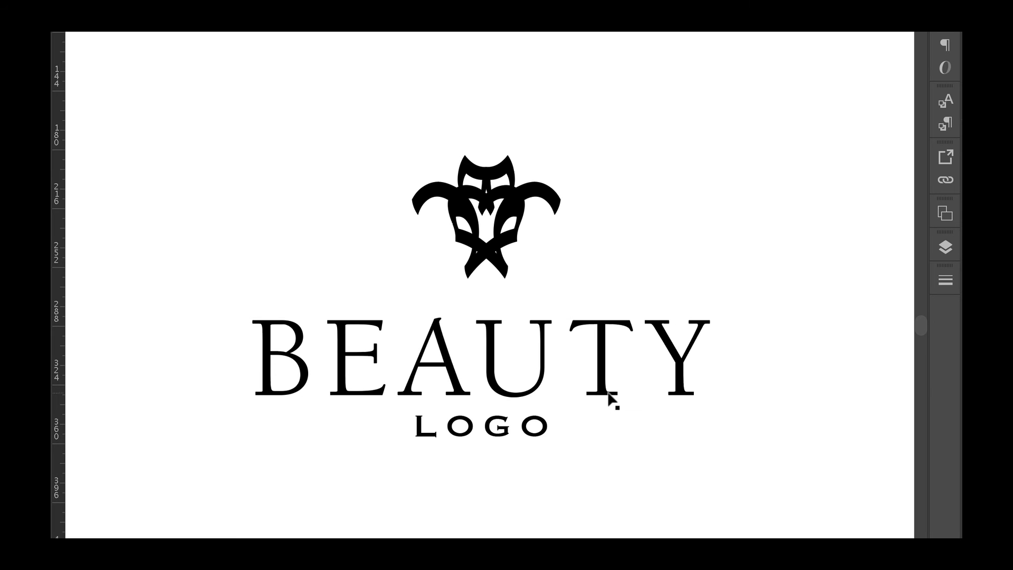
Convert the two live-text Bs of the monogram to outlines
click(199, 32)
click(200, 33)
drag(405, 129, 487, 202)
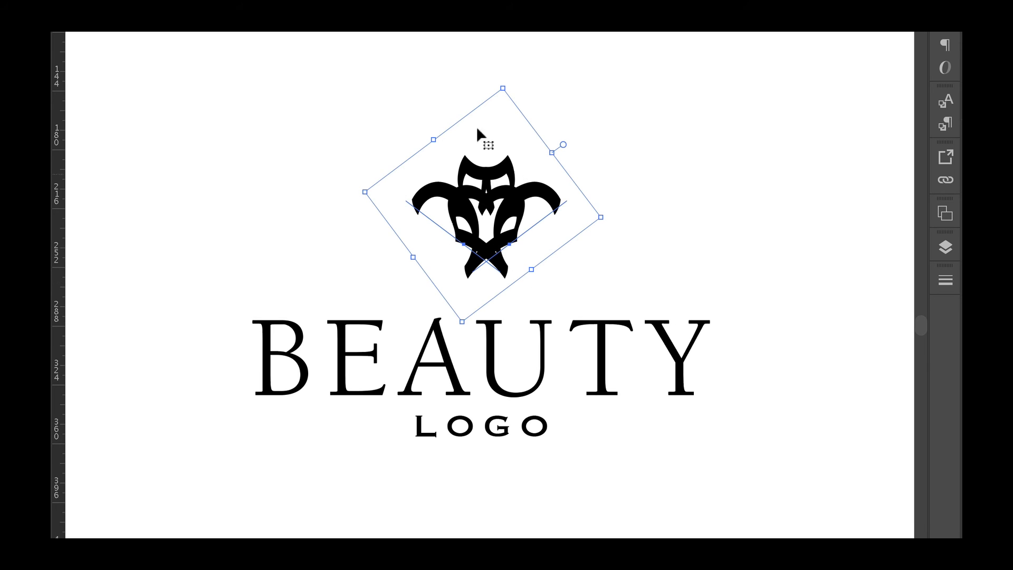
click(203, 33)
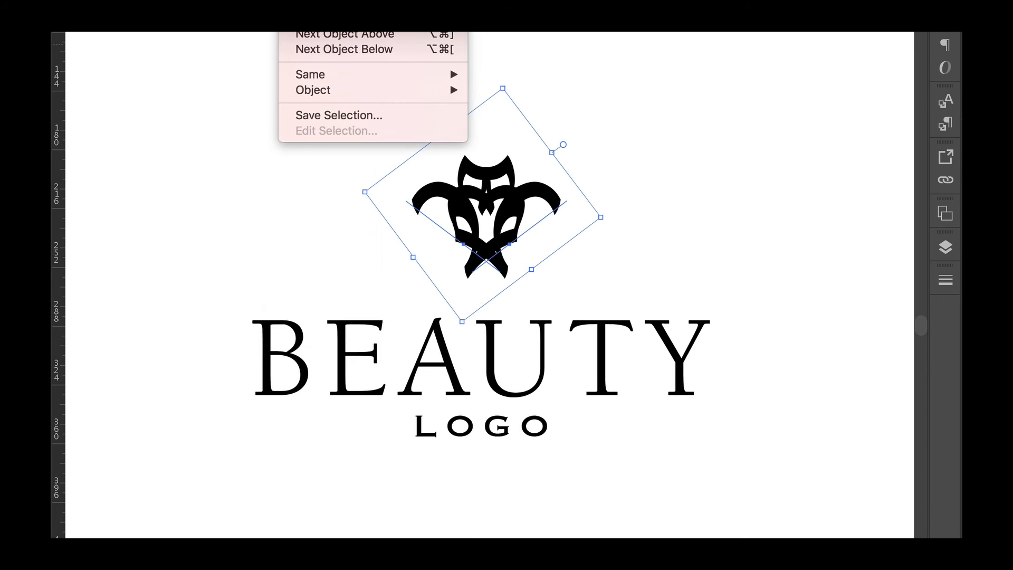
mouse_move(256, 32)
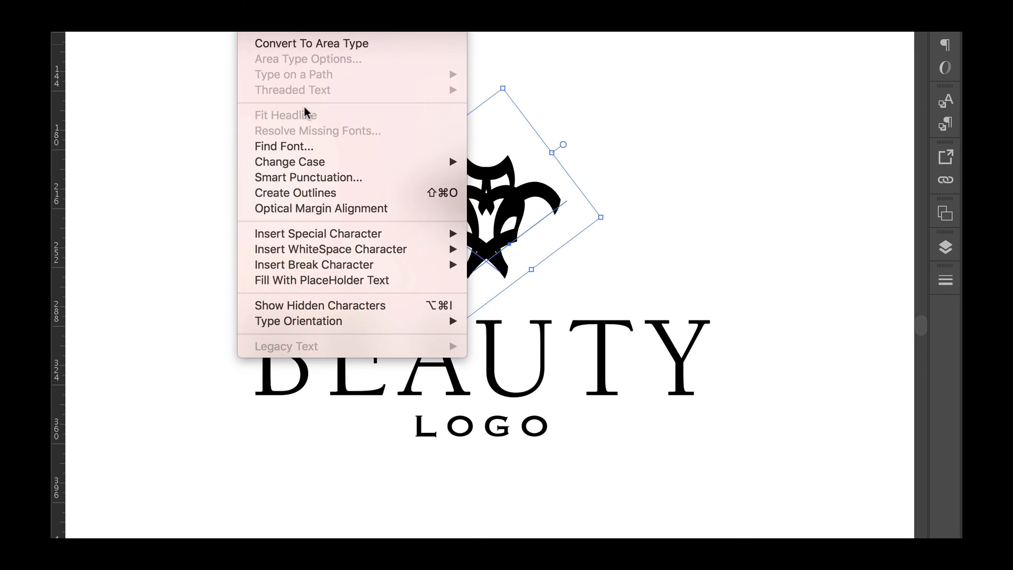
click(328, 193)
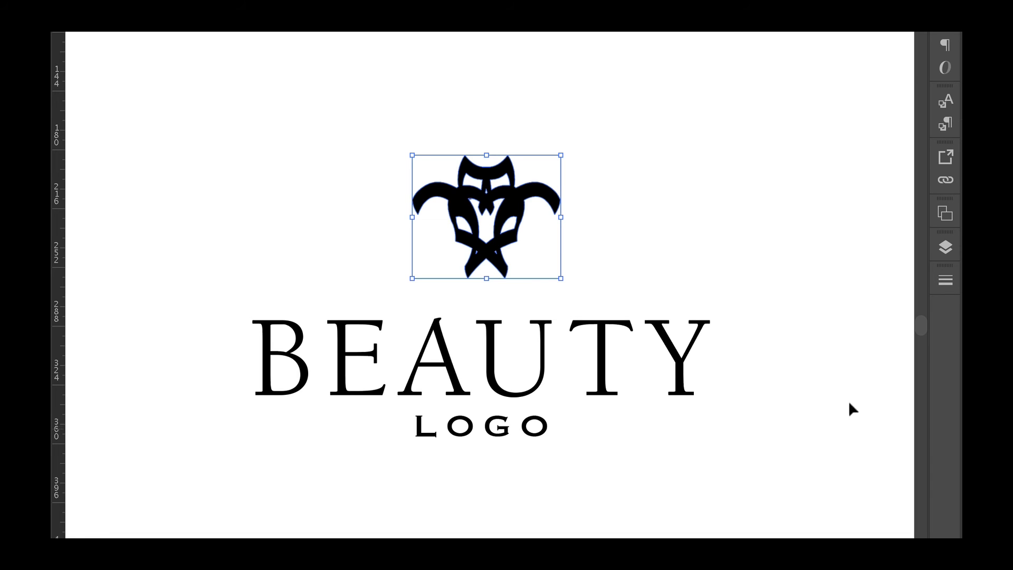
Unite the two outlined Bs into a single shape and check its paths in outline view
key(ctrl+y)
click(705, 229)
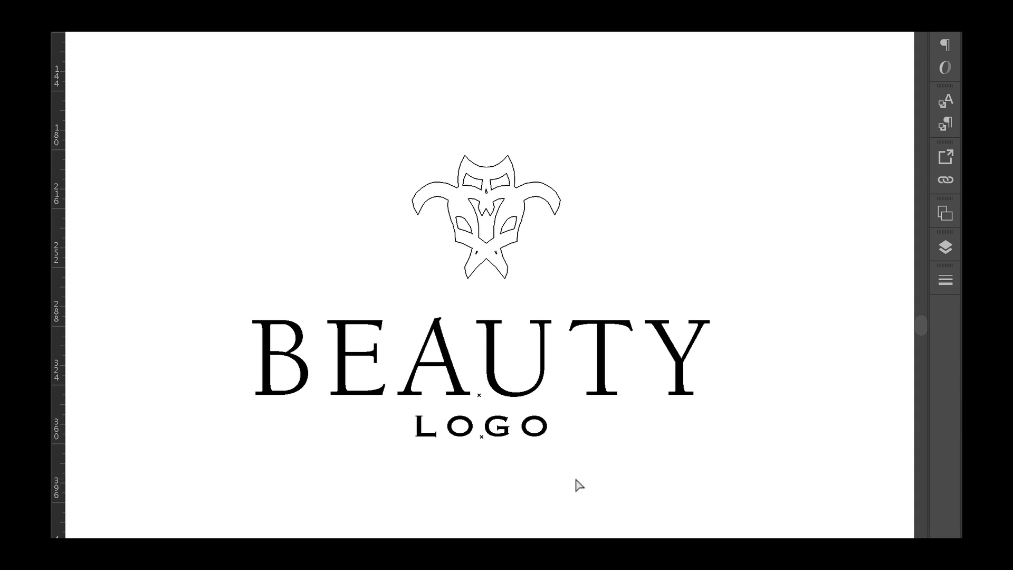
key(ctrl+y)
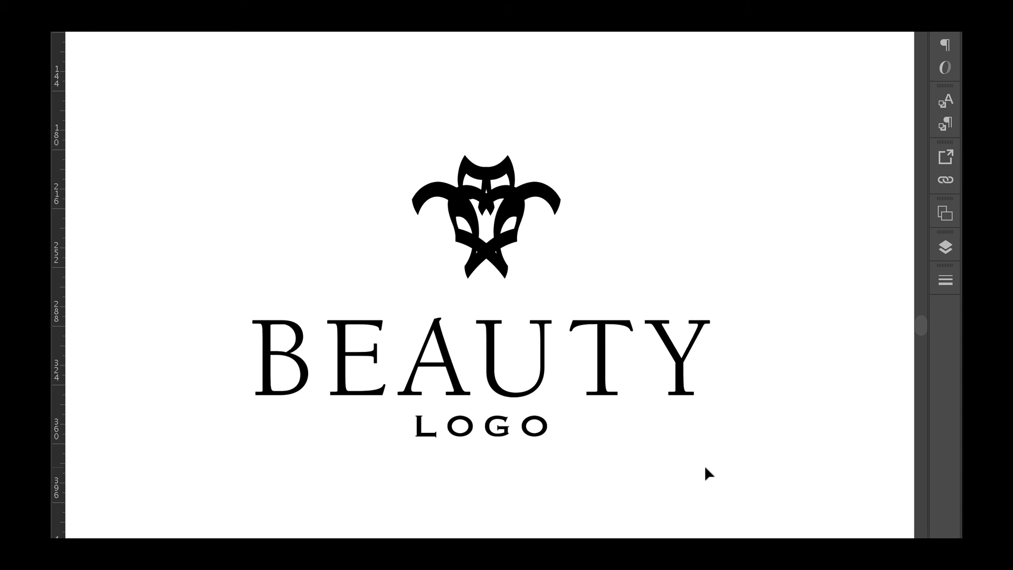